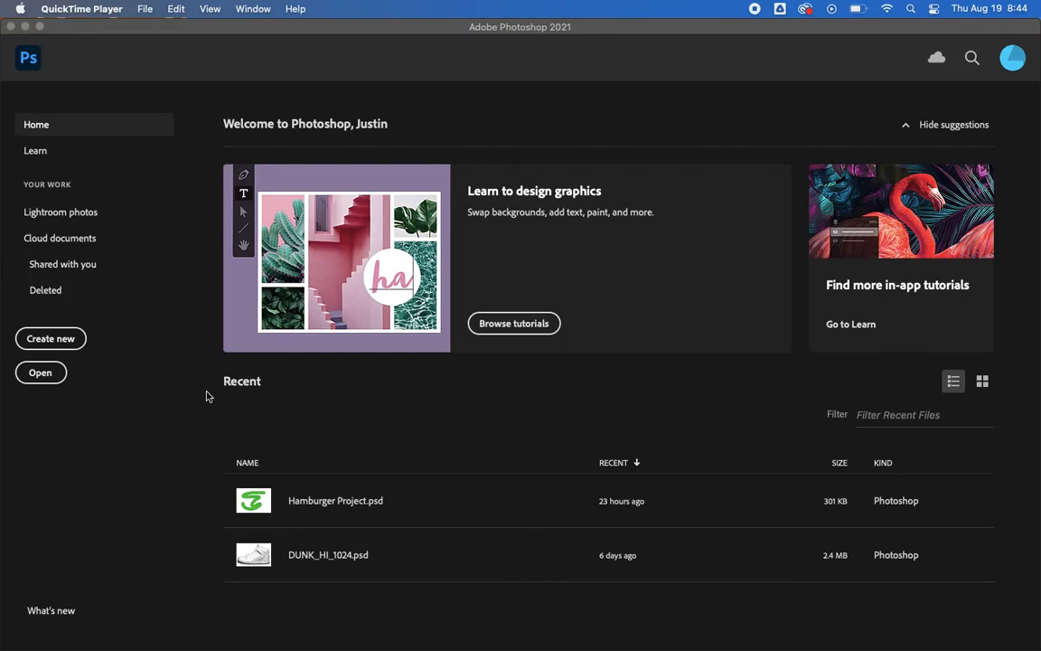
# Create a new document from the Default Photoshop Size preset with its units set to pixels, 2100 x 1500.
pyautogui.click(56, 340)
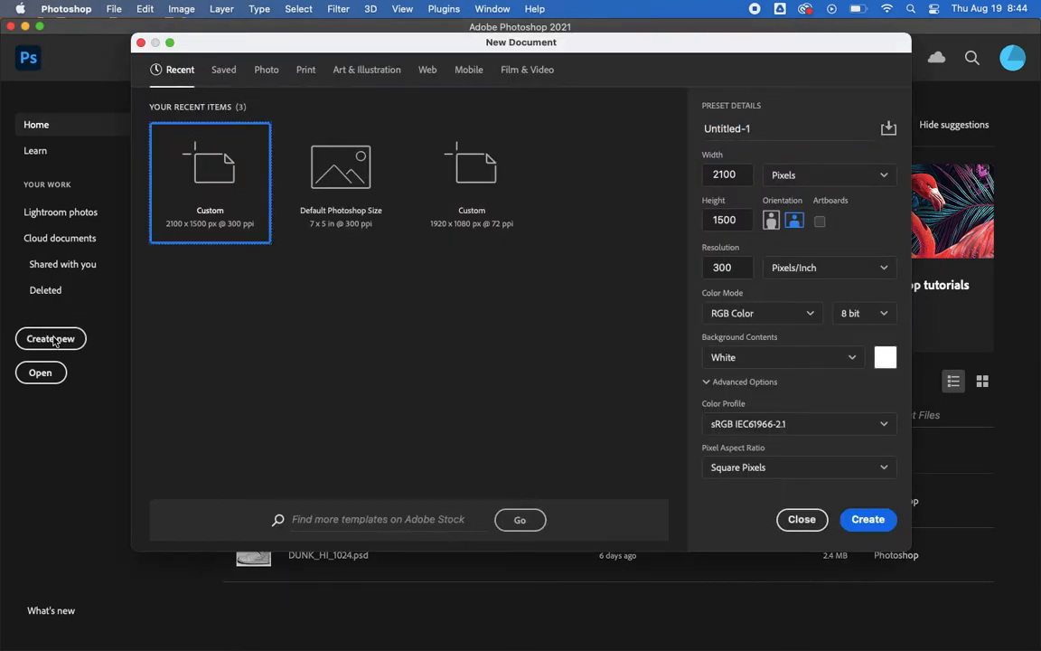
pyautogui.click(344, 182)
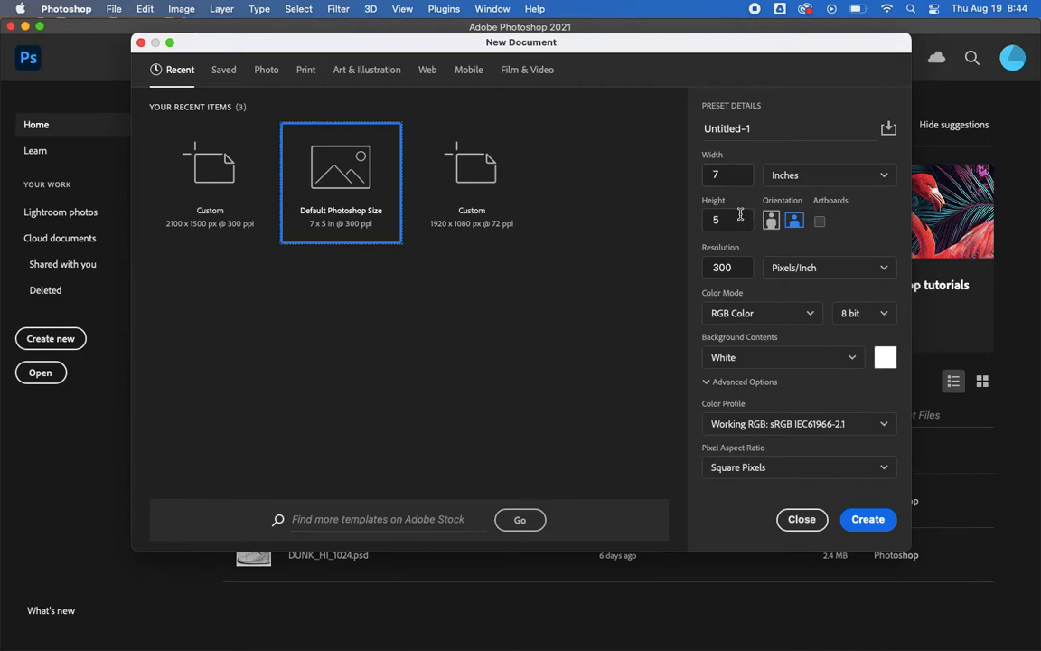
pyautogui.click(800, 175)
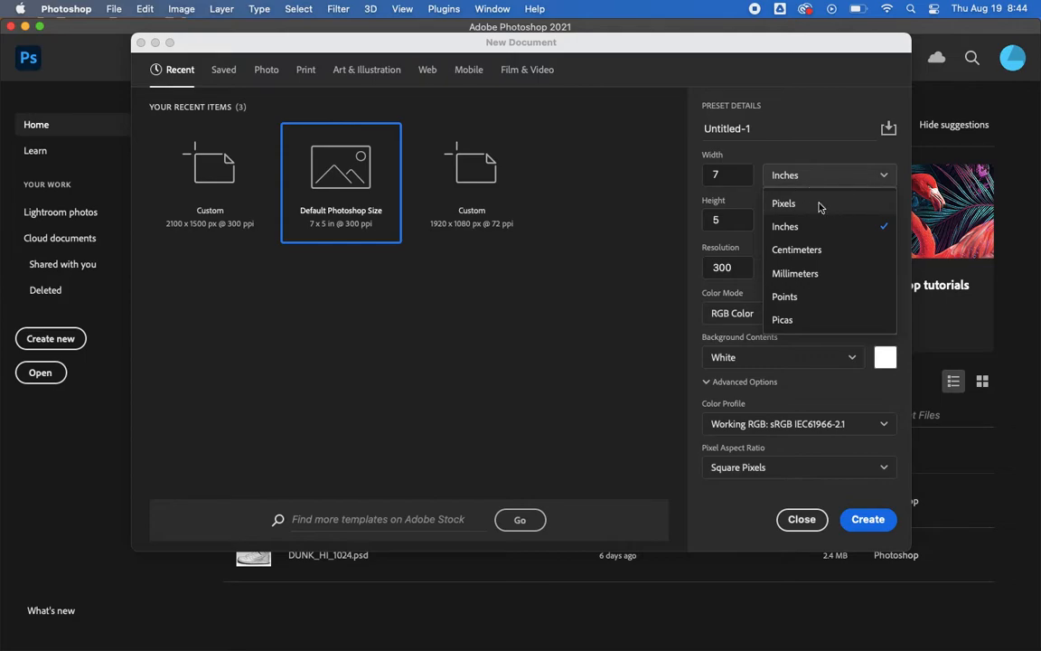
pyautogui.click(800, 205)
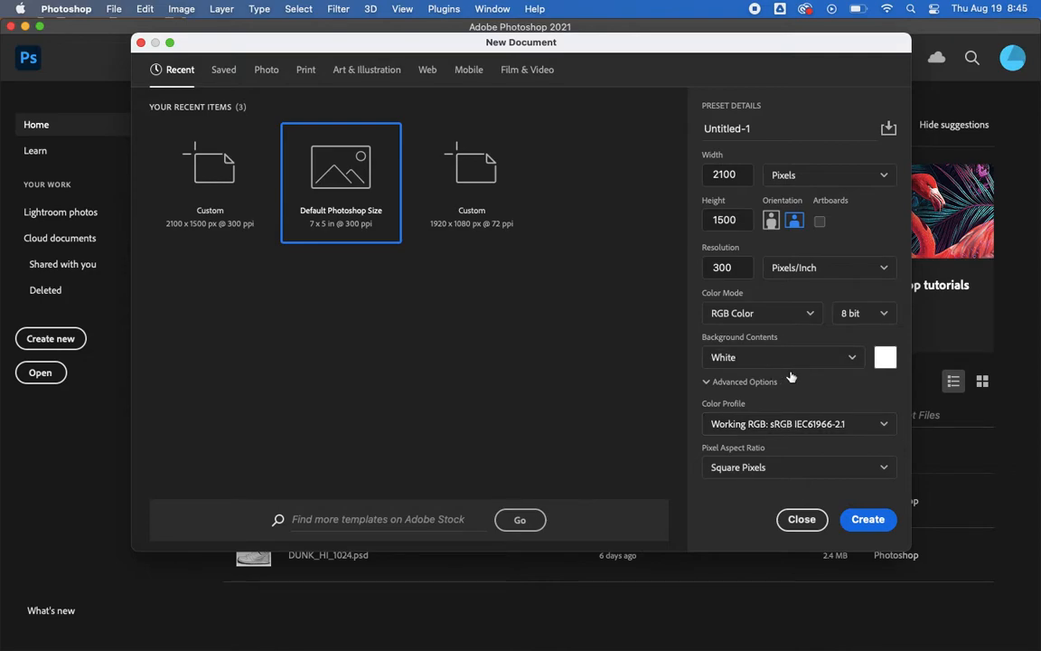
pyautogui.click(866, 520)
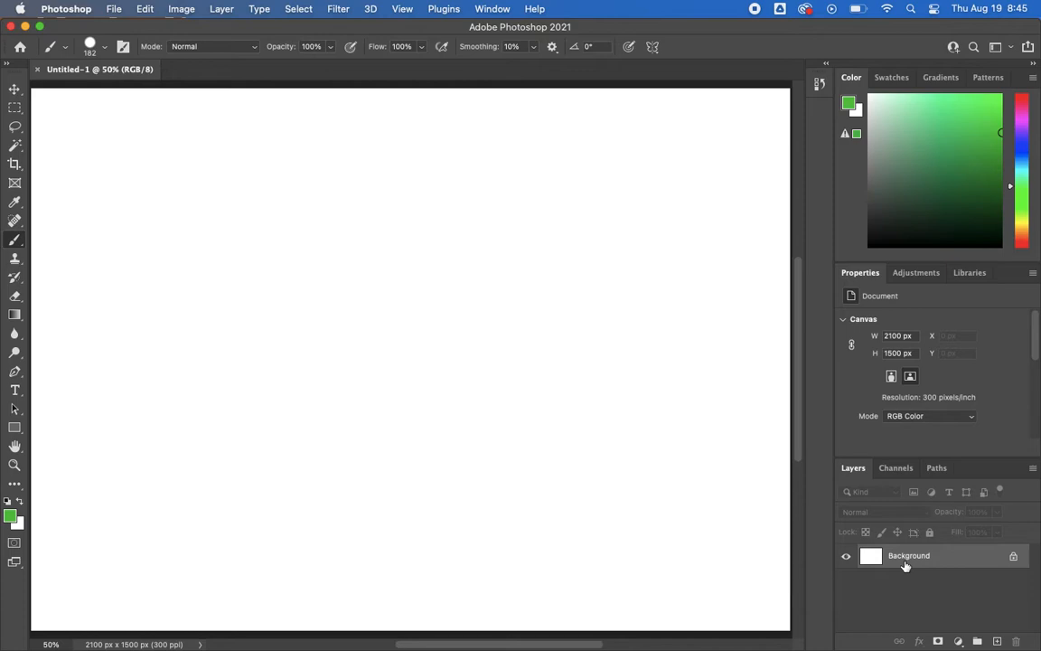
# Add a new layer above the background and set the foreground color to bun brown #b68c4a.
pyautogui.click(997, 641)
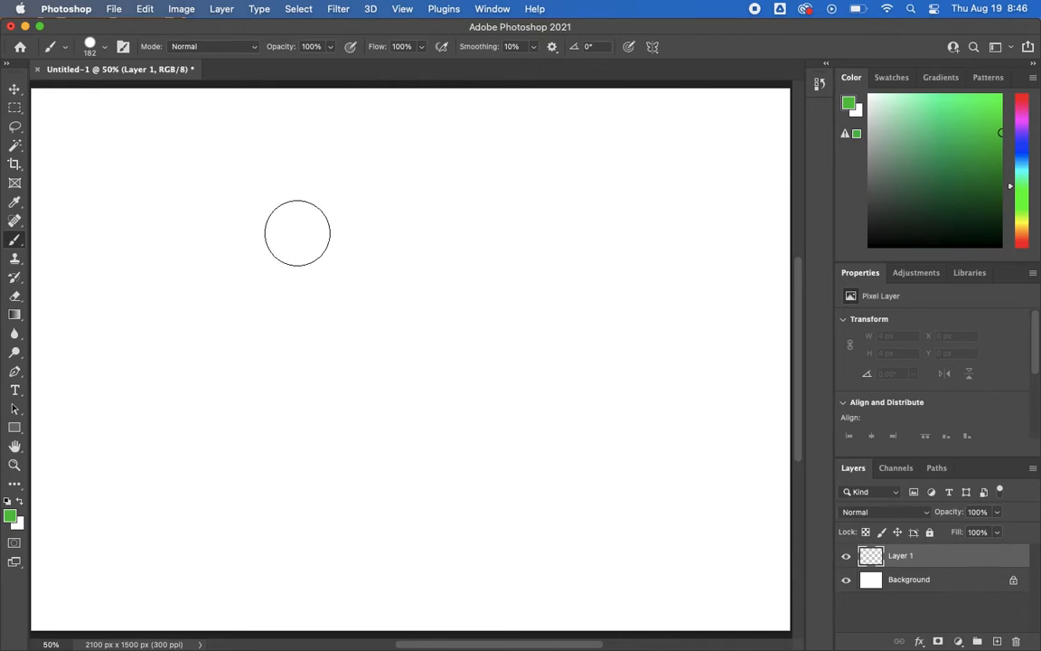
pyautogui.click(11, 518)
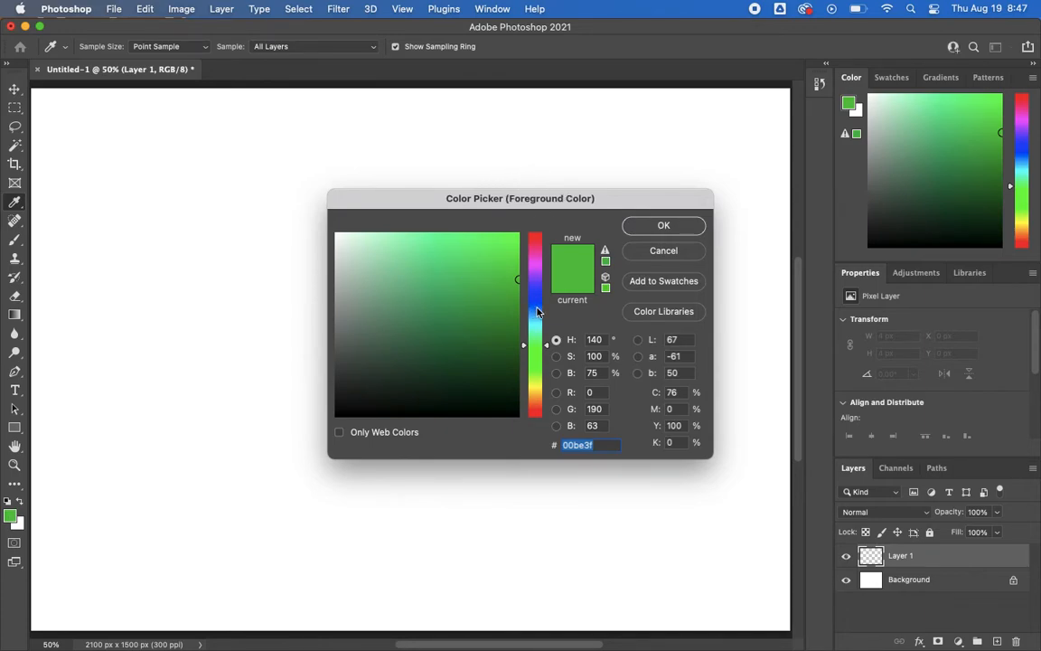
pyautogui.moveTo(537, 312); pyautogui.dragTo(545, 399)
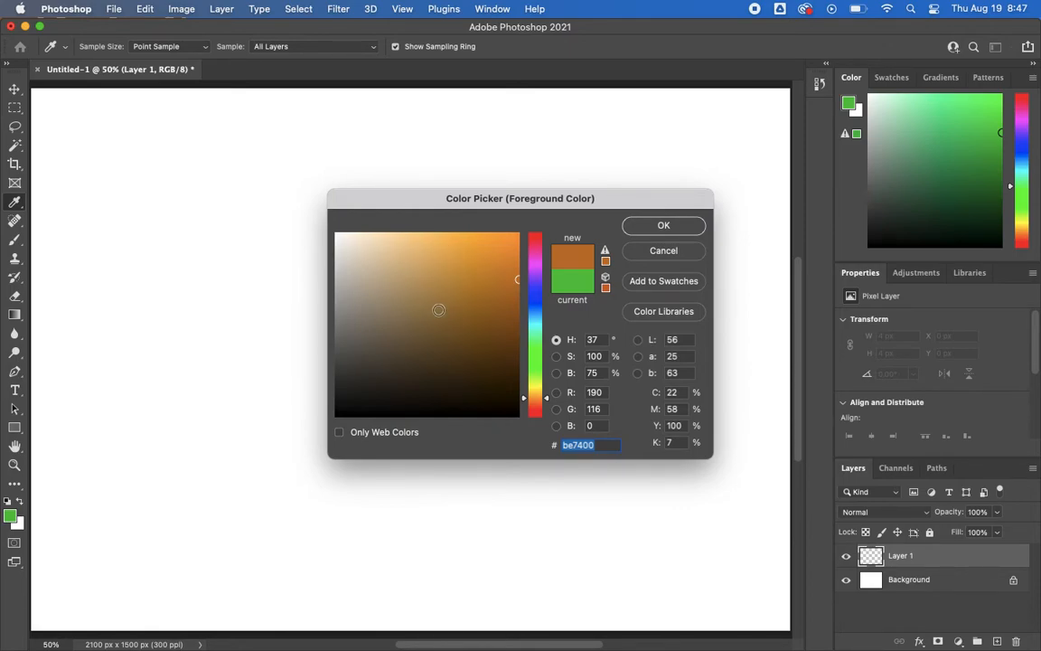
pyautogui.click(447, 302)
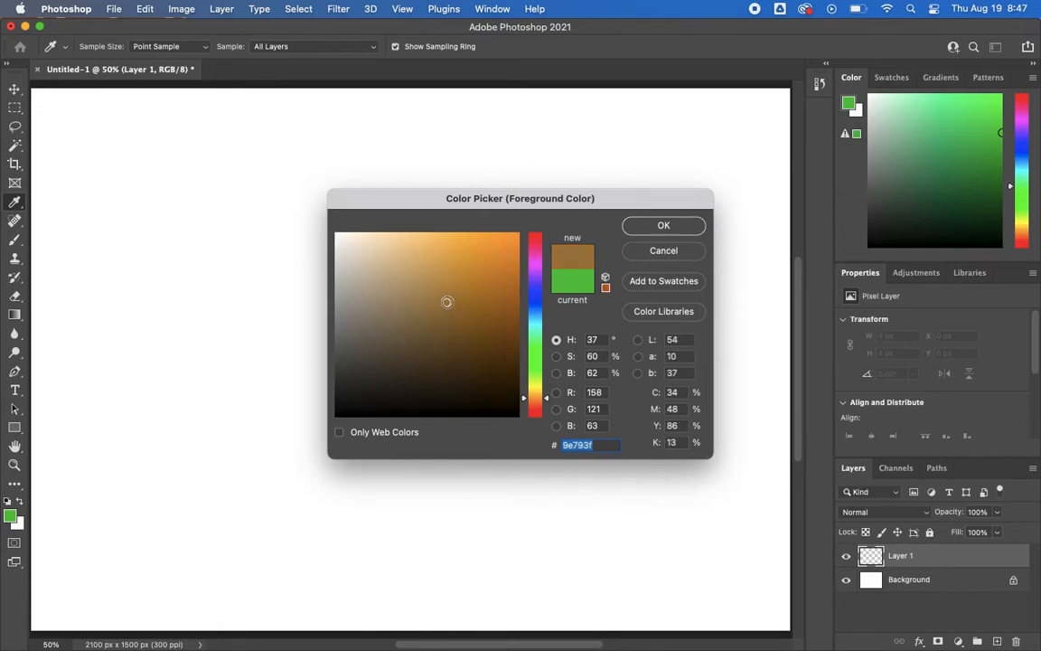
pyautogui.click(434, 285)
pyautogui.click(448, 277)
pyautogui.click(442, 273)
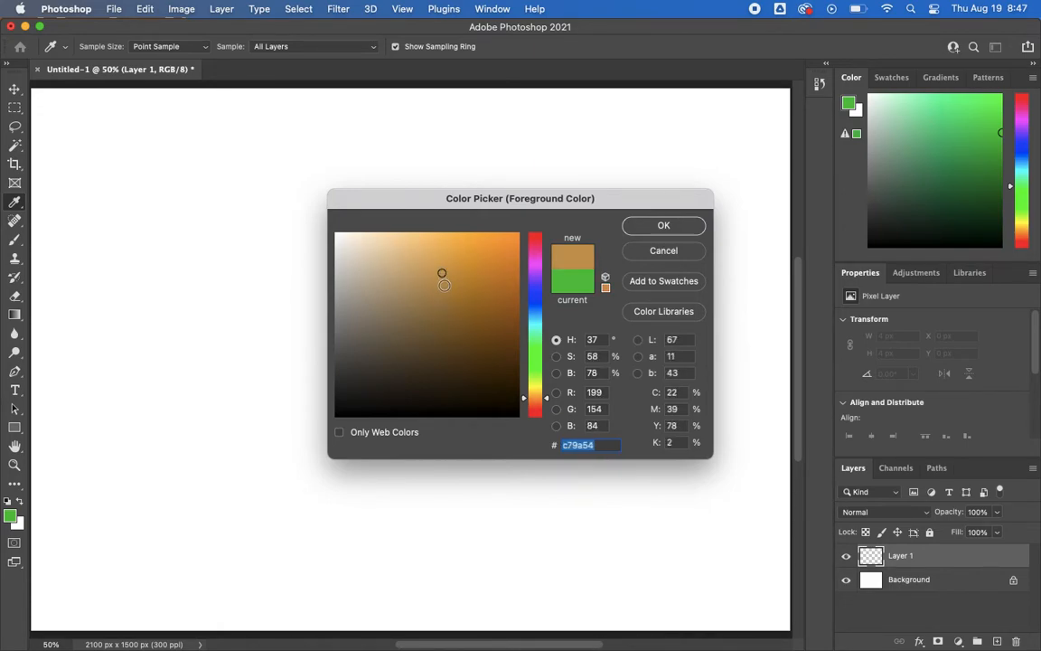
pyautogui.click(444, 285)
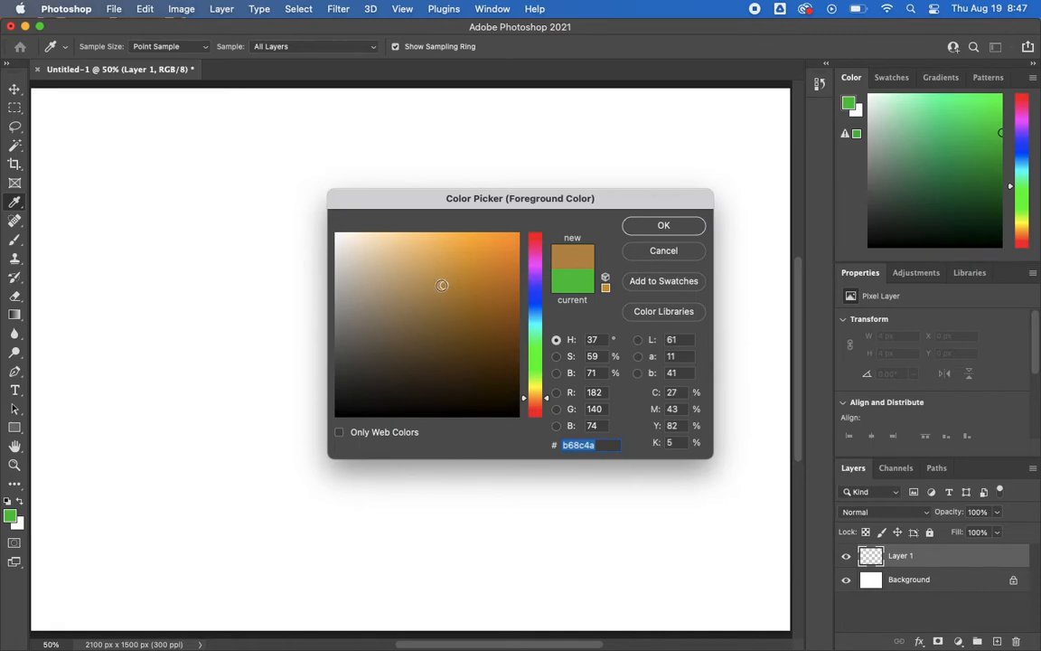
pyautogui.click(634, 225)
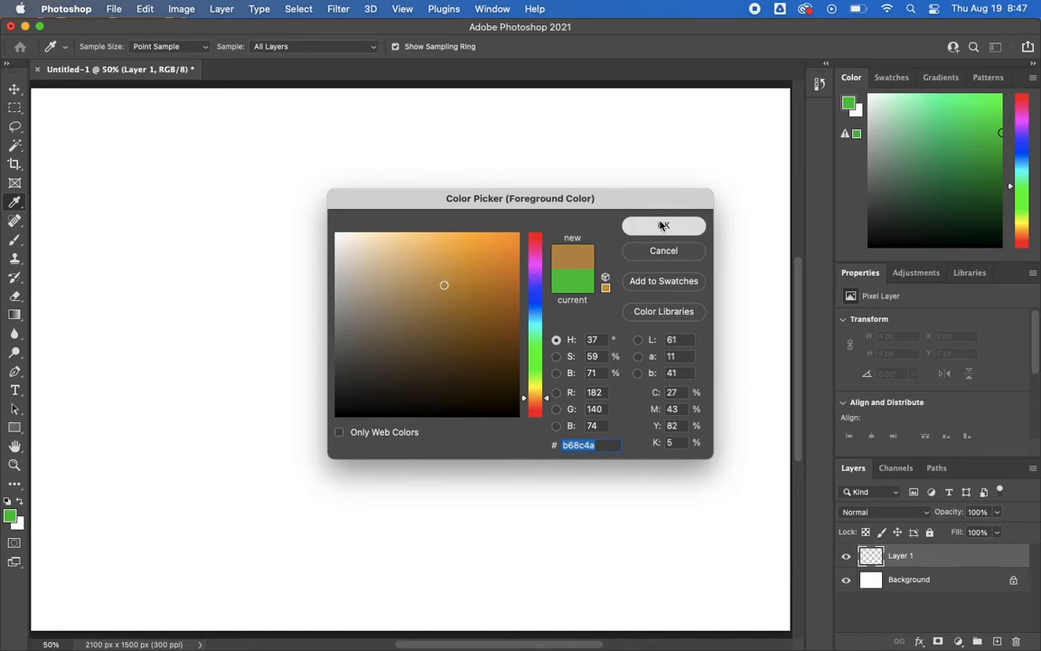
# Set the Brush size to 1000 px and stamp a single brown bun circle near the middle of the canvas.
pyautogui.press('b')
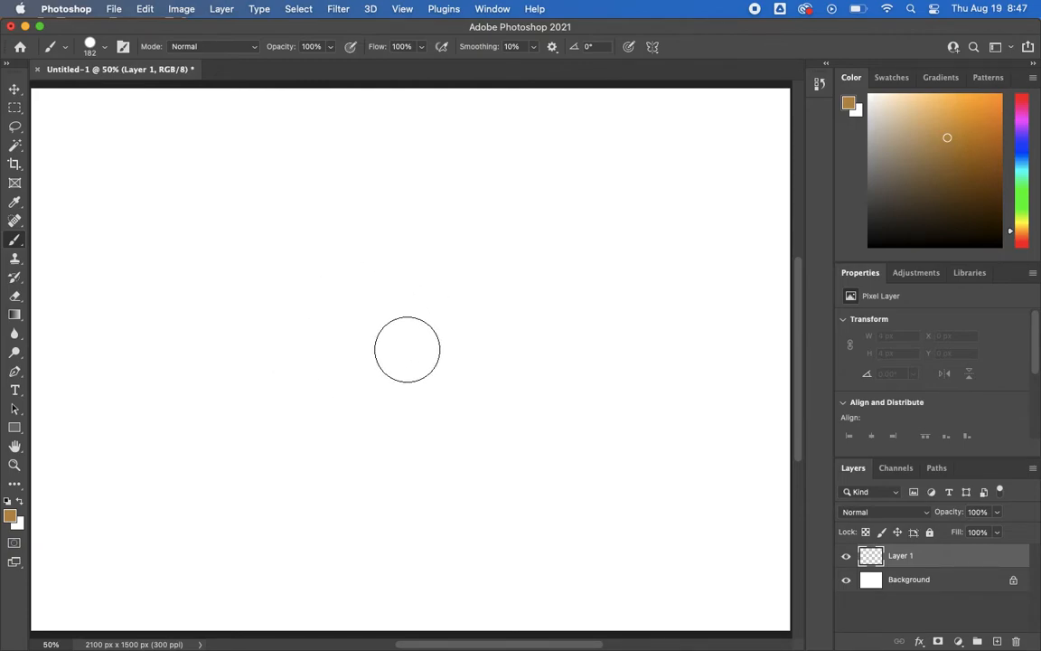
pyautogui.click(105, 51)
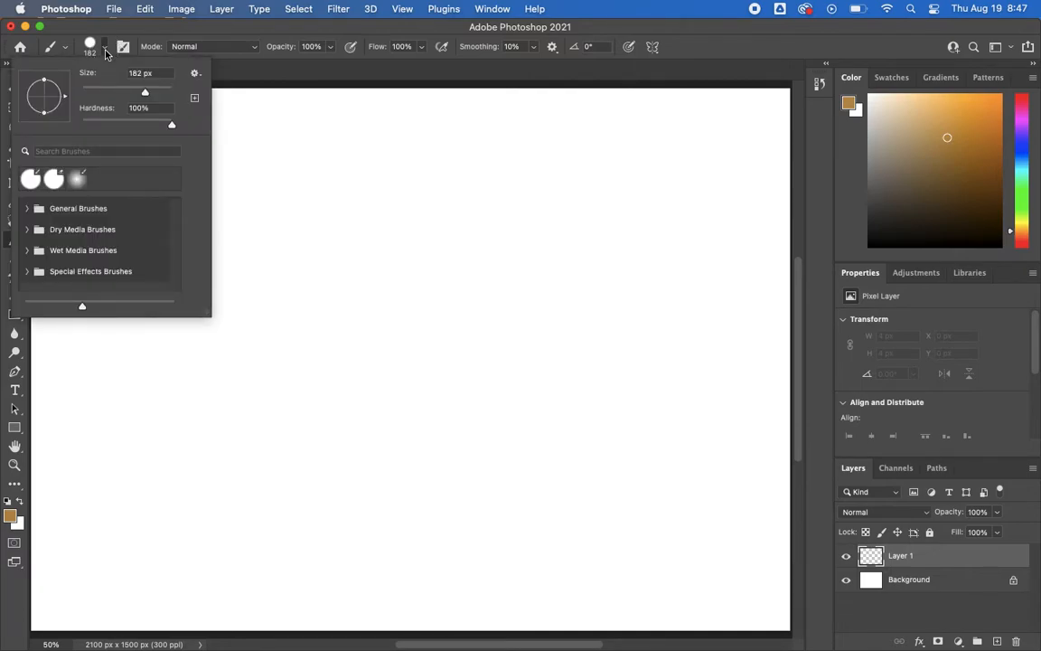
pyautogui.moveTo(147, 96)
pyautogui.mouseDown()
pyautogui.moveTo(119, 97)
pyautogui.moveTo(163, 94)
pyautogui.mouseUp()
pyautogui.write('1000')
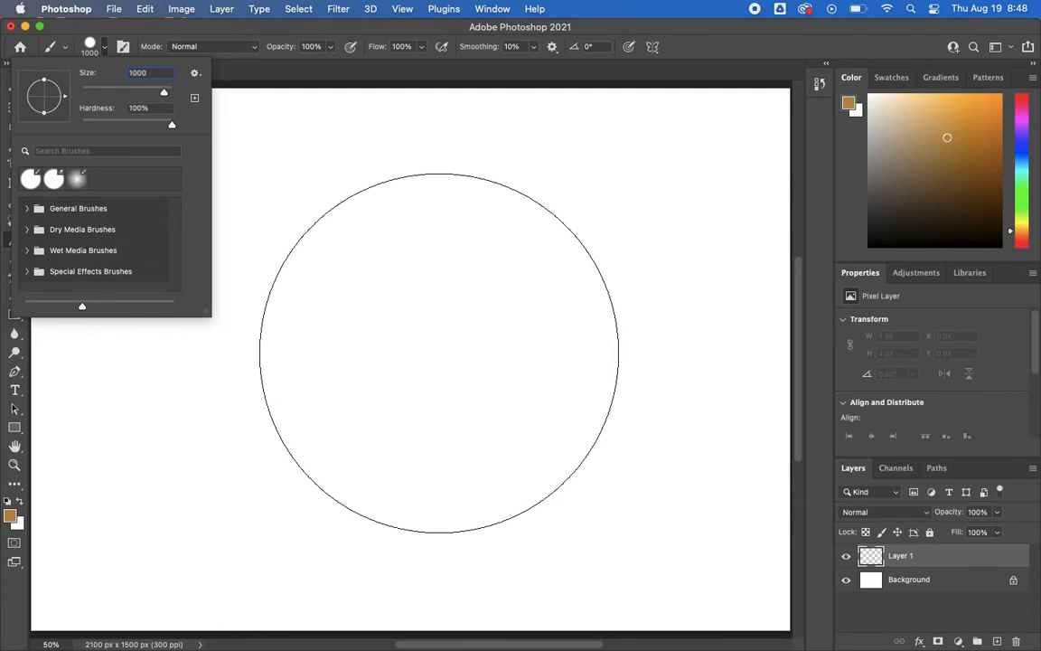
pyautogui.click(439, 352)
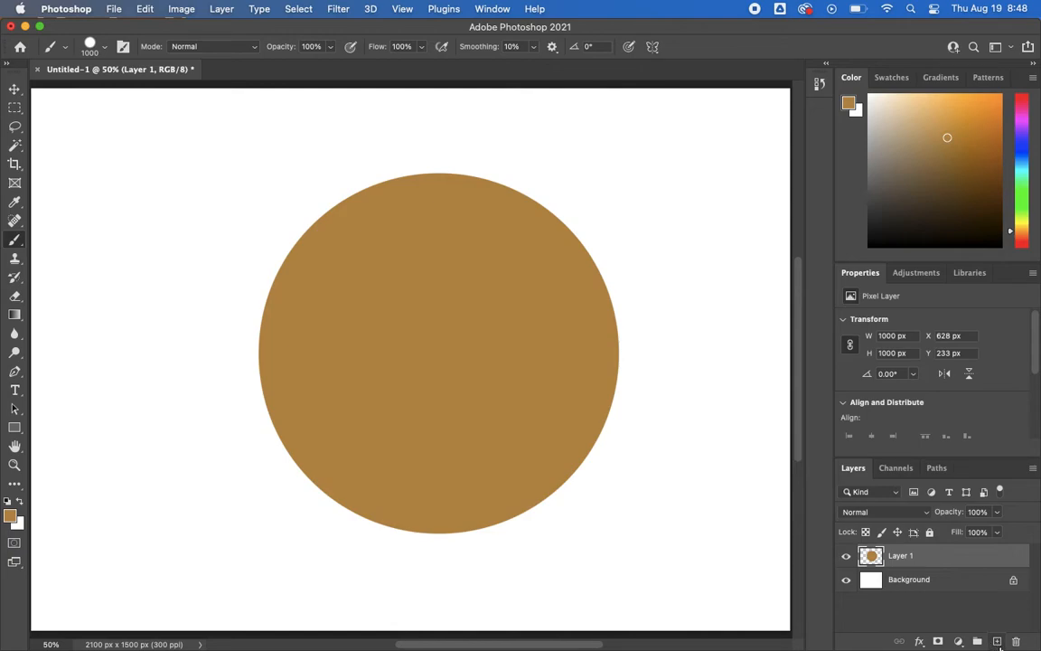
# Add a new layer above the bun and set the foreground color to a bright lettuce green.
pyautogui.click(998, 642)
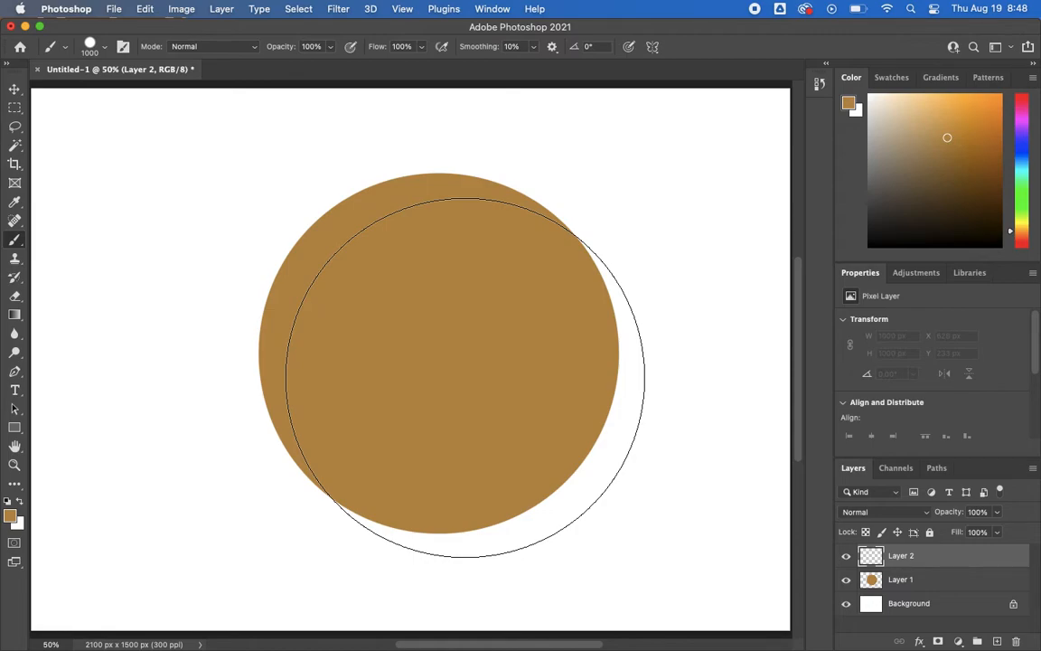
pyautogui.click(10, 518)
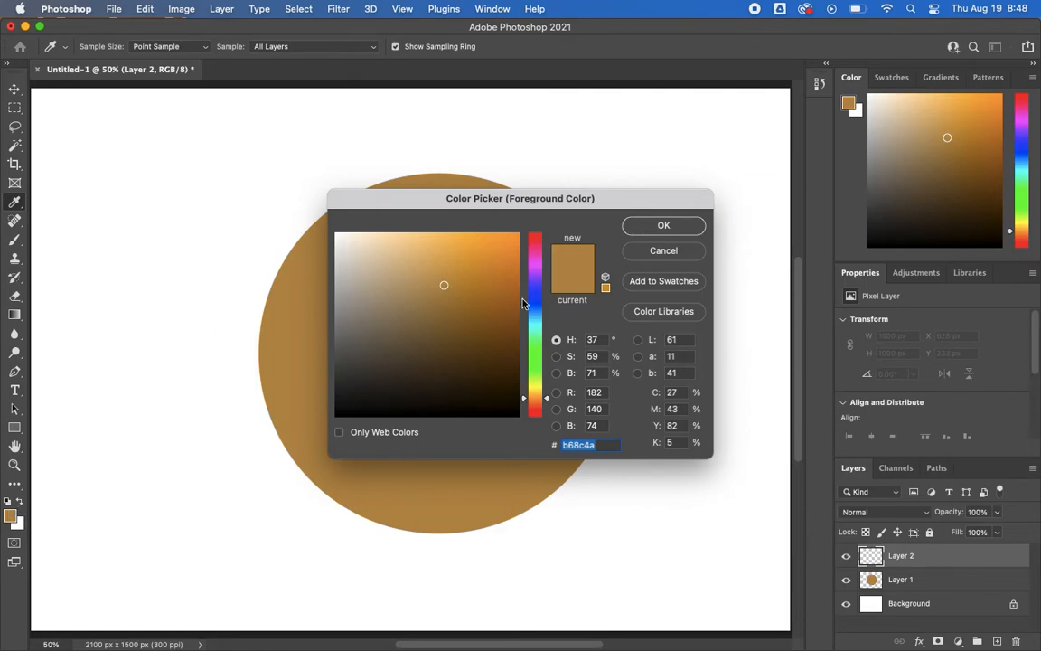
pyautogui.click(535, 346)
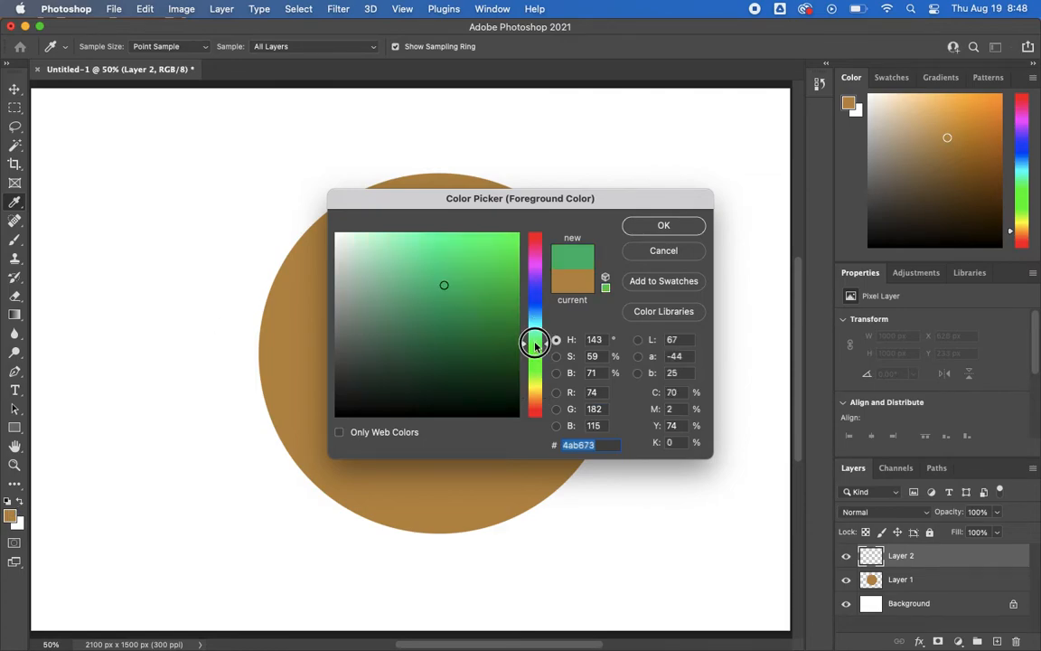
pyautogui.moveTo(450, 219); pyautogui.dragTo(531, 262)
pyautogui.click(663, 225)
# Reduce the Brush size to 143 px and paint a zigzag of green lettuce across the brown bun.
pyautogui.press('b')
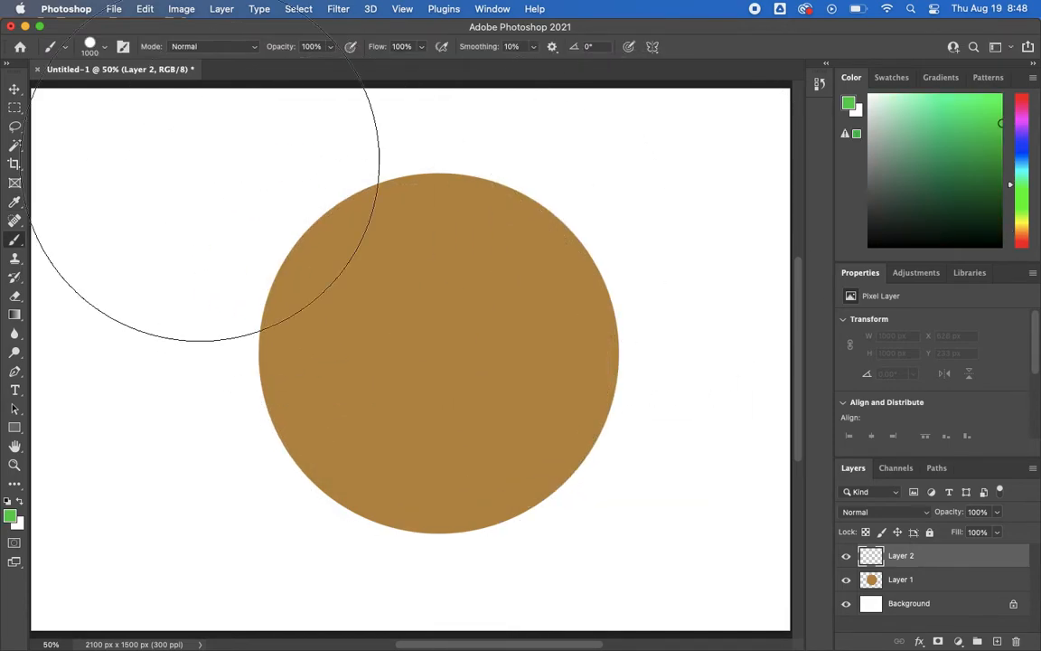
pyautogui.click(106, 53)
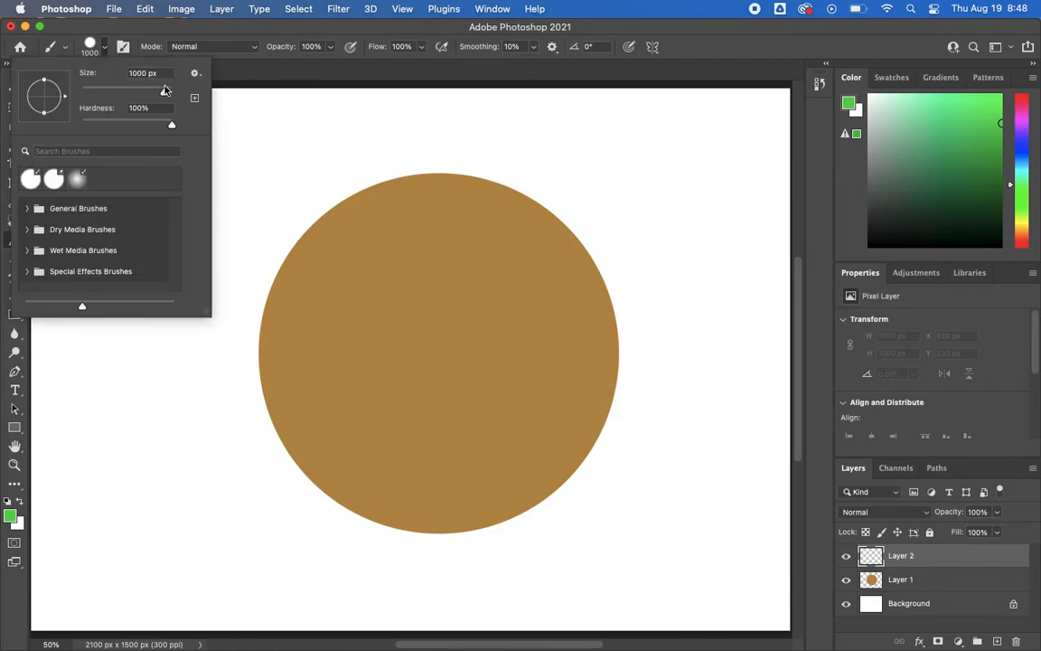
pyautogui.moveTo(154, 91)
pyautogui.mouseDown()
pyautogui.moveTo(126, 94)
pyautogui.moveTo(142, 96)
pyautogui.mouseUp()
pyautogui.moveTo(141, 92); pyautogui.dragTo(135, 94)
pyautogui.moveTo(324, 267)
pyautogui.mouseDown()
pyautogui.moveTo(492, 235)
pyautogui.moveTo(476, 258)
pyautogui.moveTo(315, 349)
pyautogui.moveTo(569, 287)
pyautogui.moveTo(357, 400)
pyautogui.moveTo(549, 347)
pyautogui.moveTo(369, 444)
pyautogui.moveTo(541, 393)
pyautogui.moveTo(423, 473)
pyautogui.moveTo(481, 464)
pyautogui.mouseUp()
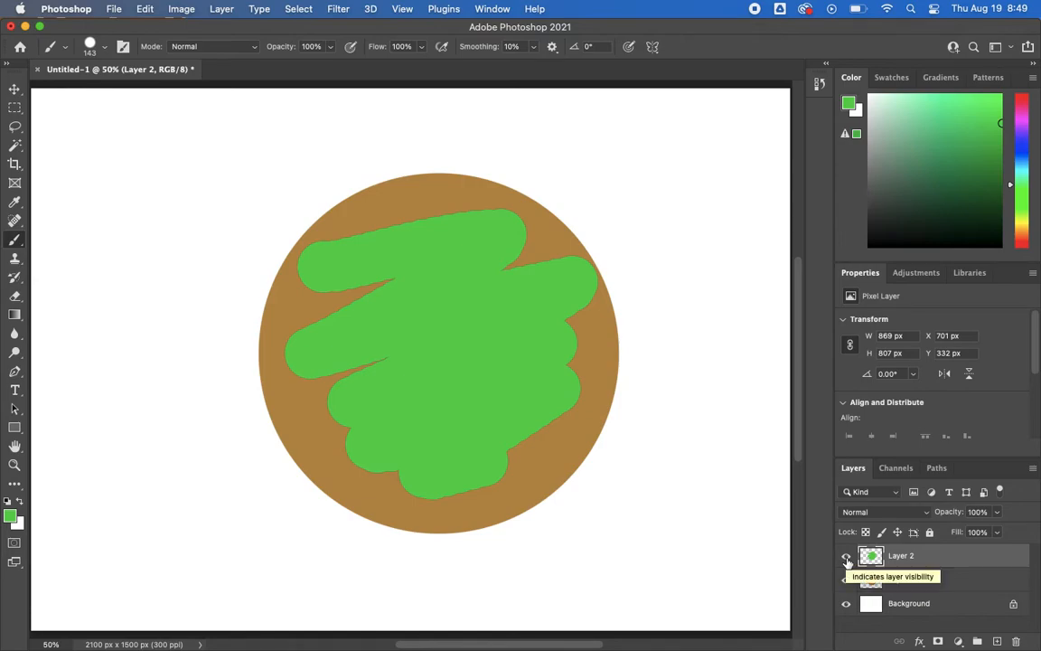
# Hide the green lettuce layer and show it again to check that it is separate from the bun.
pyautogui.click(846, 557)
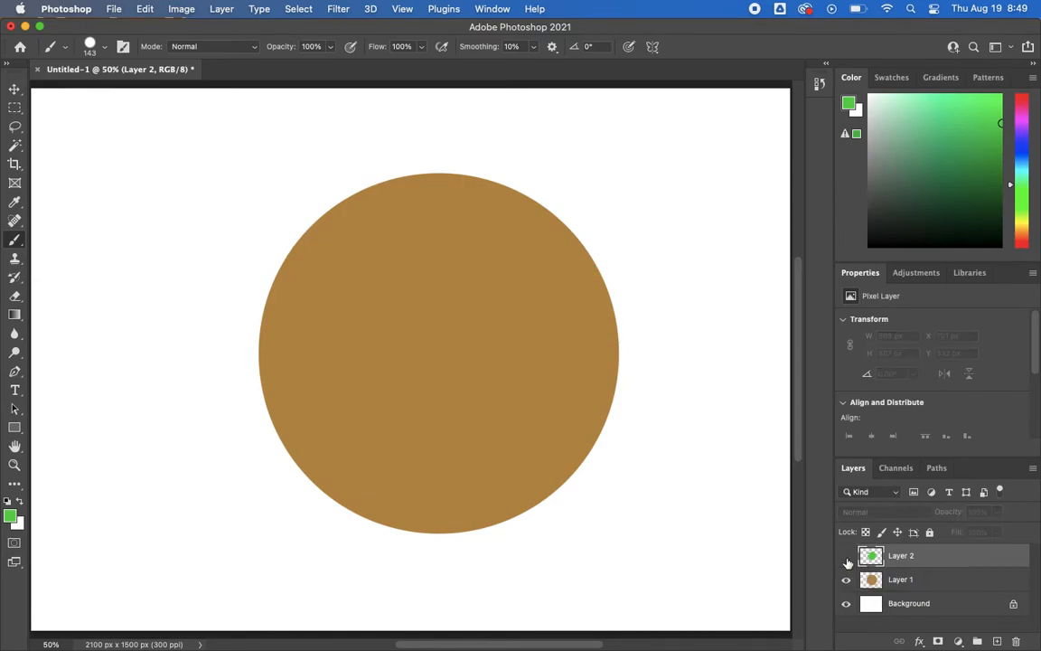
pyautogui.click(846, 557)
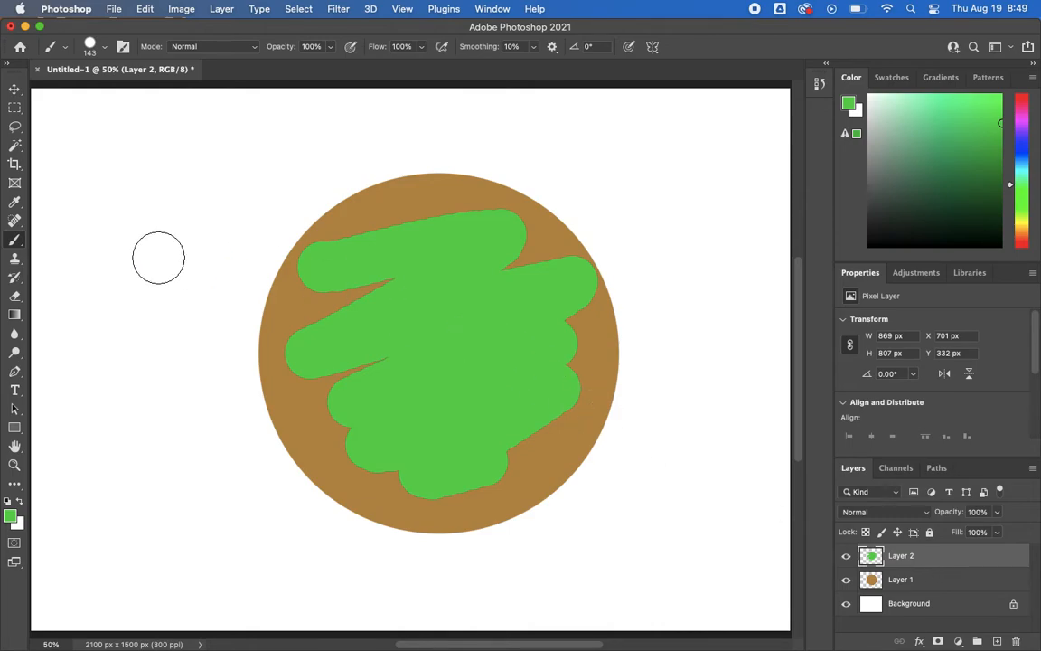
# Erase the green lettuce from Layer 2 using the Eraser at 169 px.
pyautogui.click(15, 299)
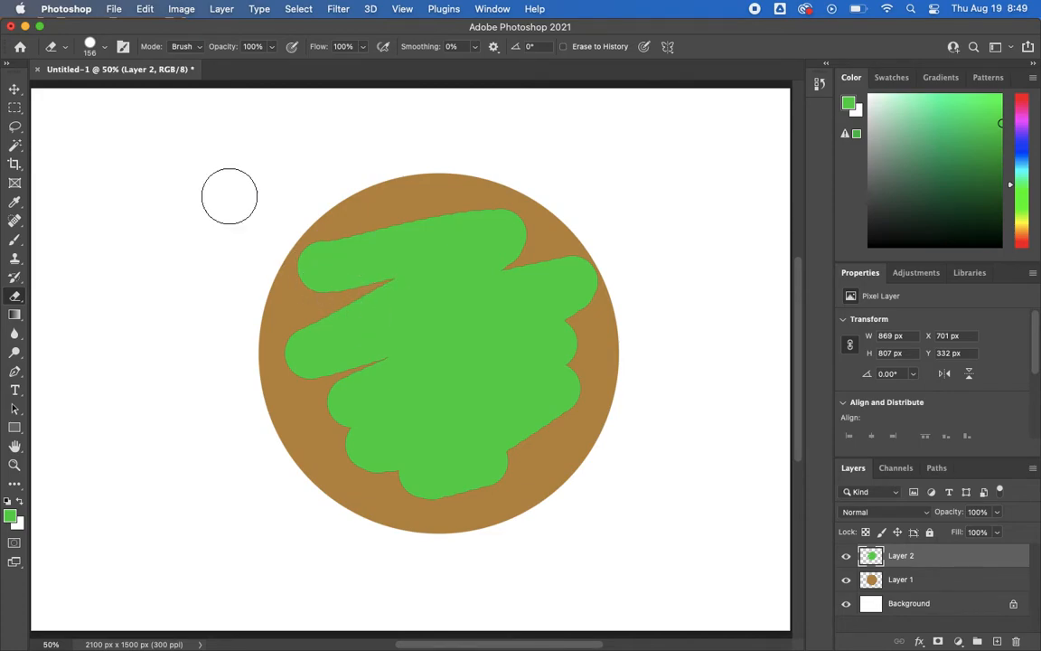
pyautogui.click(105, 52)
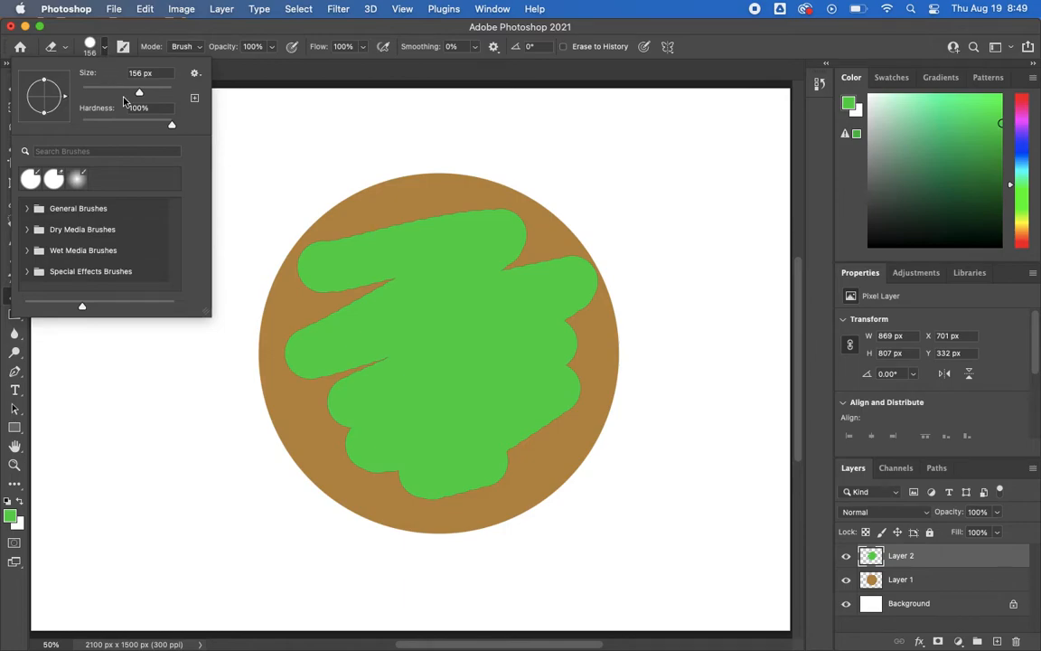
pyautogui.moveTo(138, 94); pyautogui.dragTo(141, 94)
pyautogui.click(490, 232)
pyautogui.moveTo(490, 233)
pyautogui.mouseDown()
pyautogui.moveTo(421, 237)
pyautogui.moveTo(436, 246)
pyautogui.moveTo(503, 226)
pyautogui.moveTo(463, 221)
pyautogui.moveTo(305, 266)
pyautogui.moveTo(278, 304)
pyautogui.moveTo(454, 279)
pyautogui.moveTo(484, 291)
pyautogui.moveTo(584, 277)
pyautogui.moveTo(506, 334)
pyautogui.moveTo(581, 343)
pyautogui.moveTo(479, 474)
pyautogui.moveTo(425, 490)
pyautogui.moveTo(522, 354)
pyautogui.moveTo(391, 468)
pyautogui.moveTo(409, 430)
pyautogui.moveTo(387, 390)
pyautogui.moveTo(439, 337)
pyautogui.moveTo(469, 354)
pyautogui.moveTo(314, 385)
pyautogui.moveTo(299, 336)
pyautogui.moveTo(337, 406)
pyautogui.mouseUp()
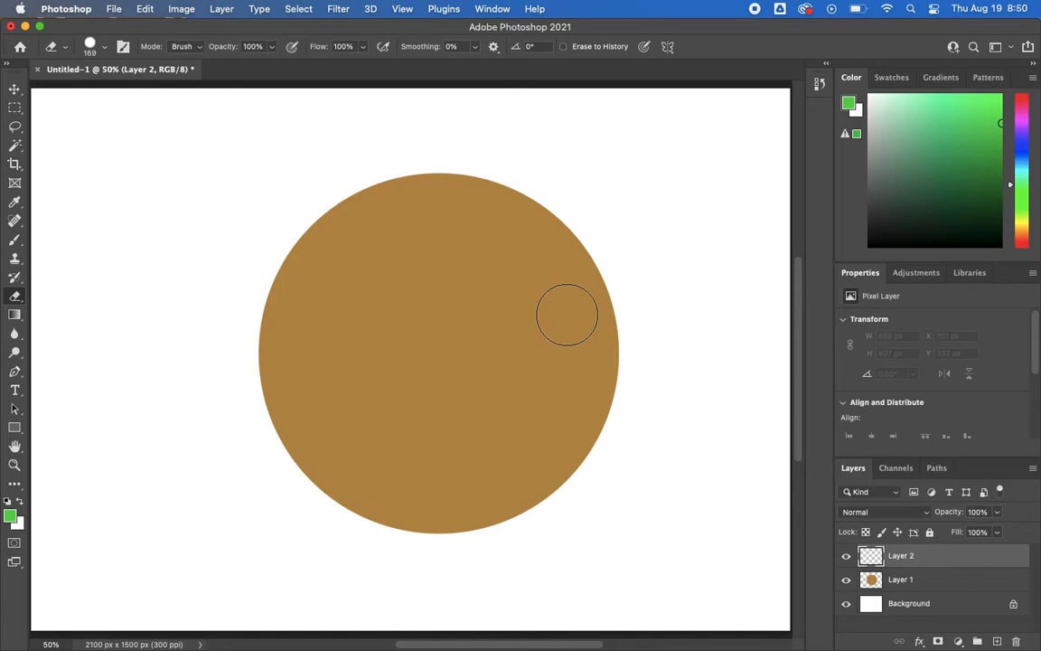
# Undo both eraser strokes on the lettuce layer.
pyautogui.click(146, 9)
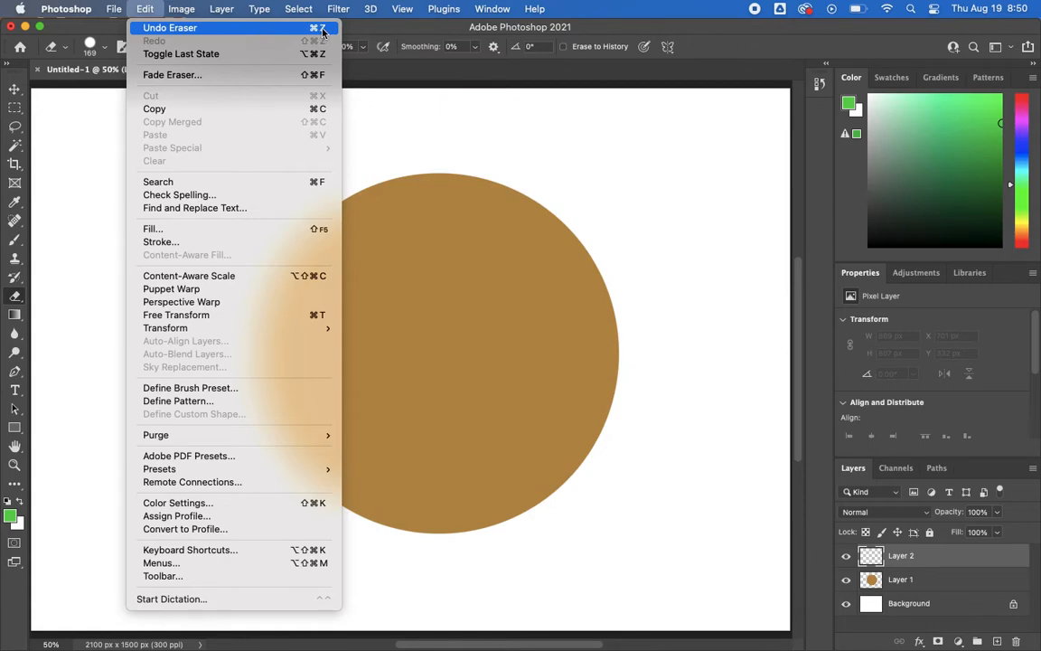
pyautogui.click(294, 30)
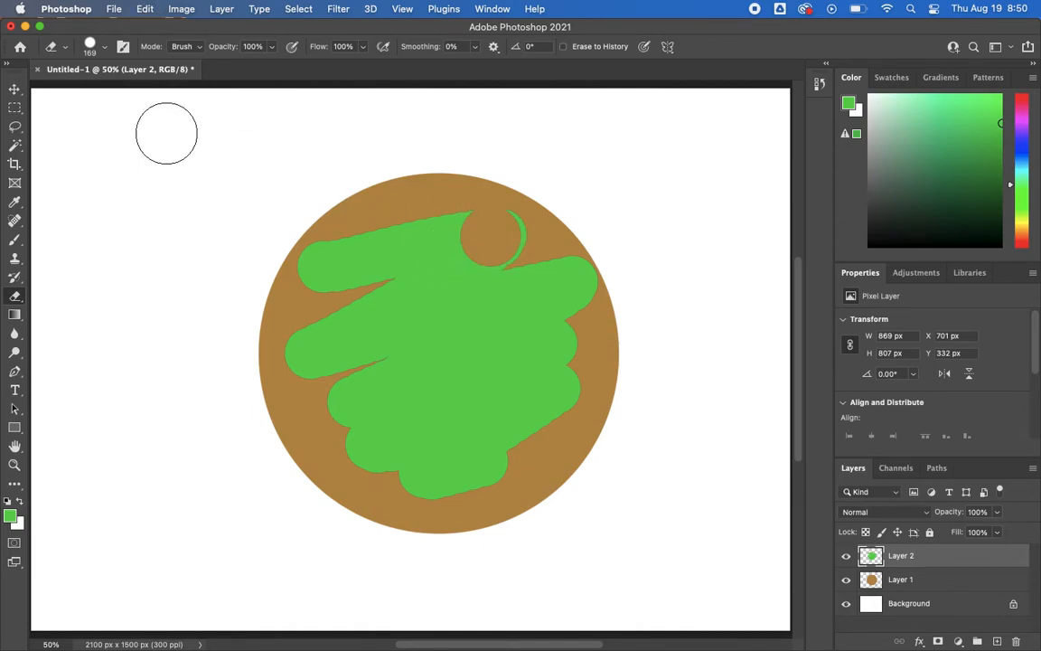
pyautogui.click(143, 9)
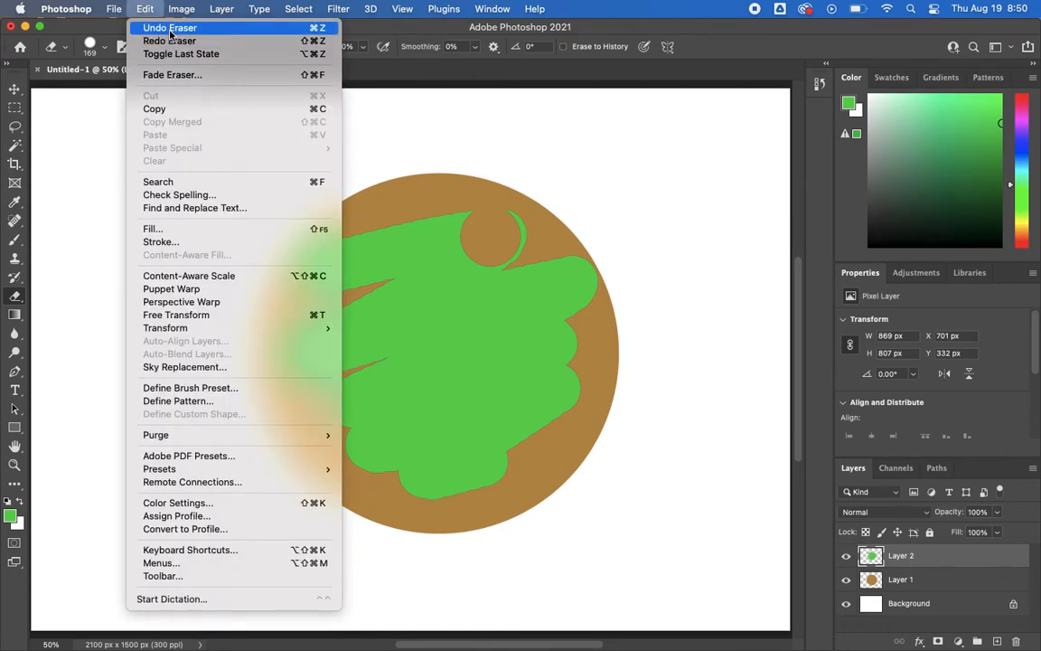
pyautogui.click(170, 28)
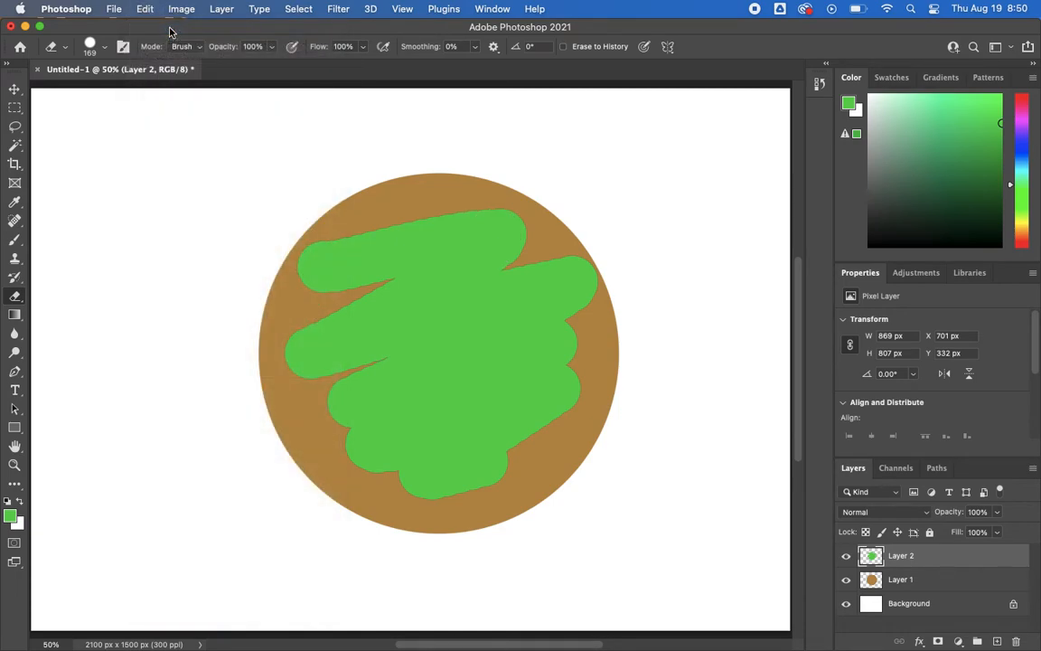
# Rename the brown circle's layer to Bottom Bun and the green scribble's layer to Lettuce.
pyautogui.doubleClick(900, 581)
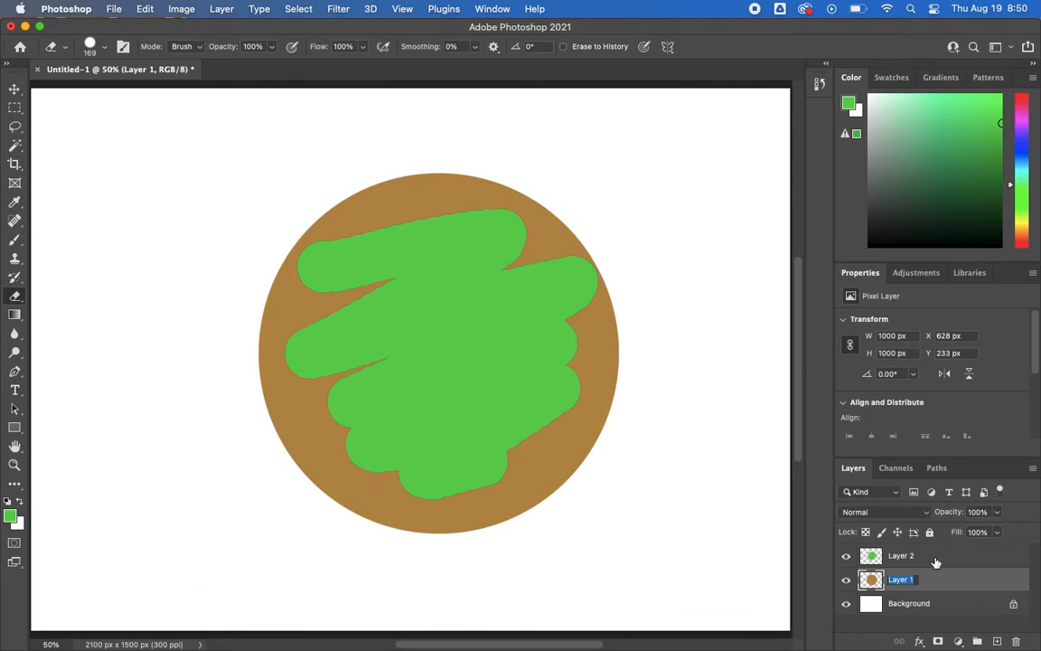
pyautogui.write('Bottom')
pyautogui.write('Bun')
pyautogui.press('Return')
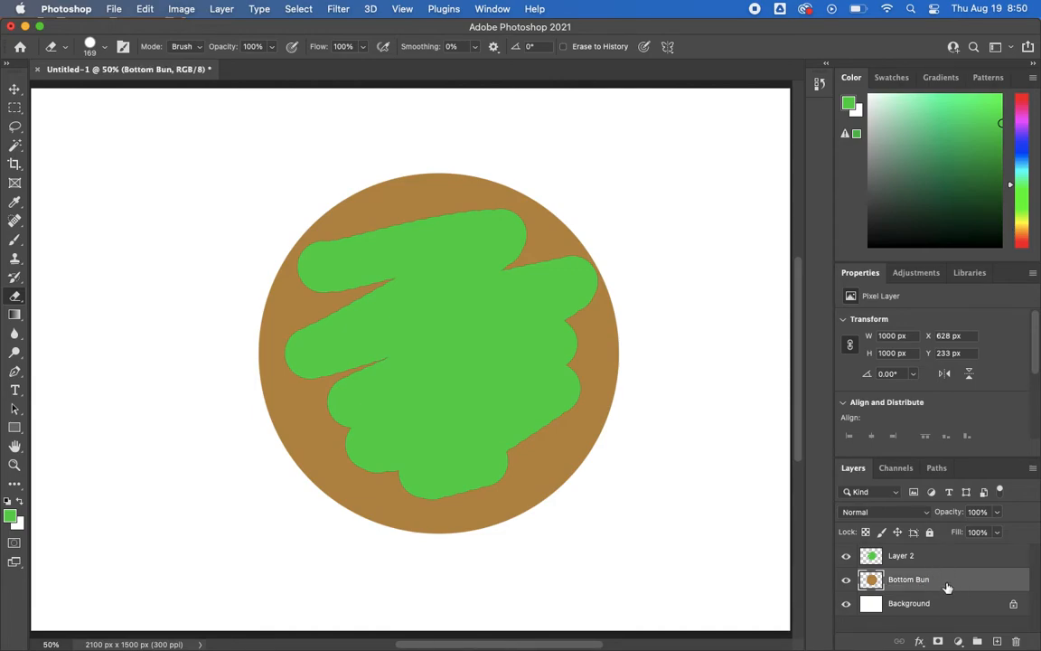
pyautogui.doubleClick(902, 557)
pyautogui.write('Lettuce')
pyautogui.press('Return')
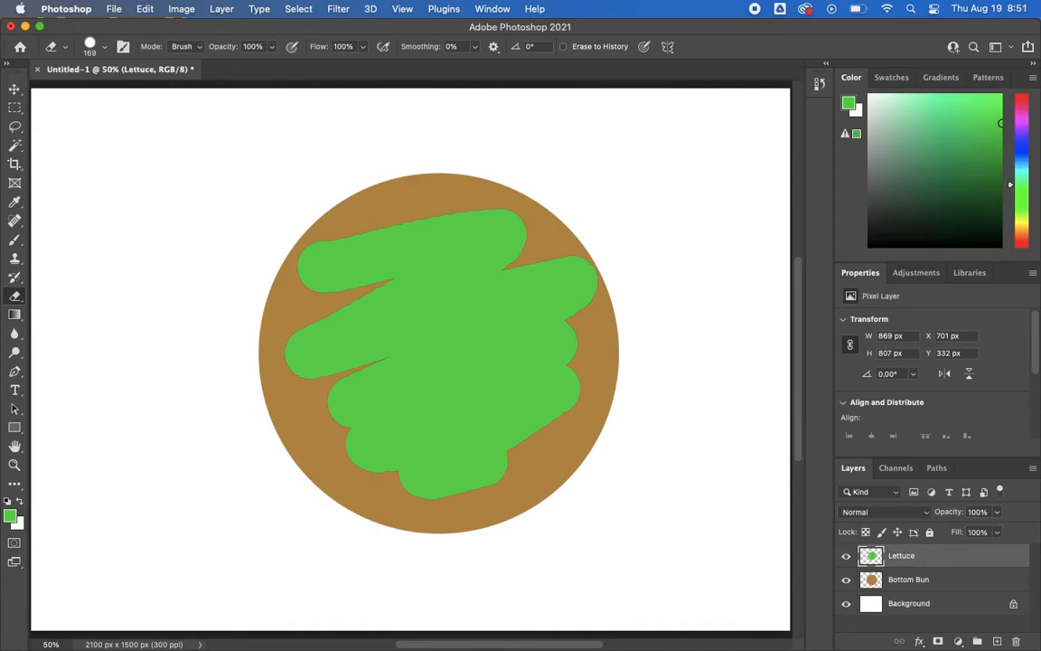
# Add a new empty layer above the Lettuce layer.
pyautogui.click(997, 641)
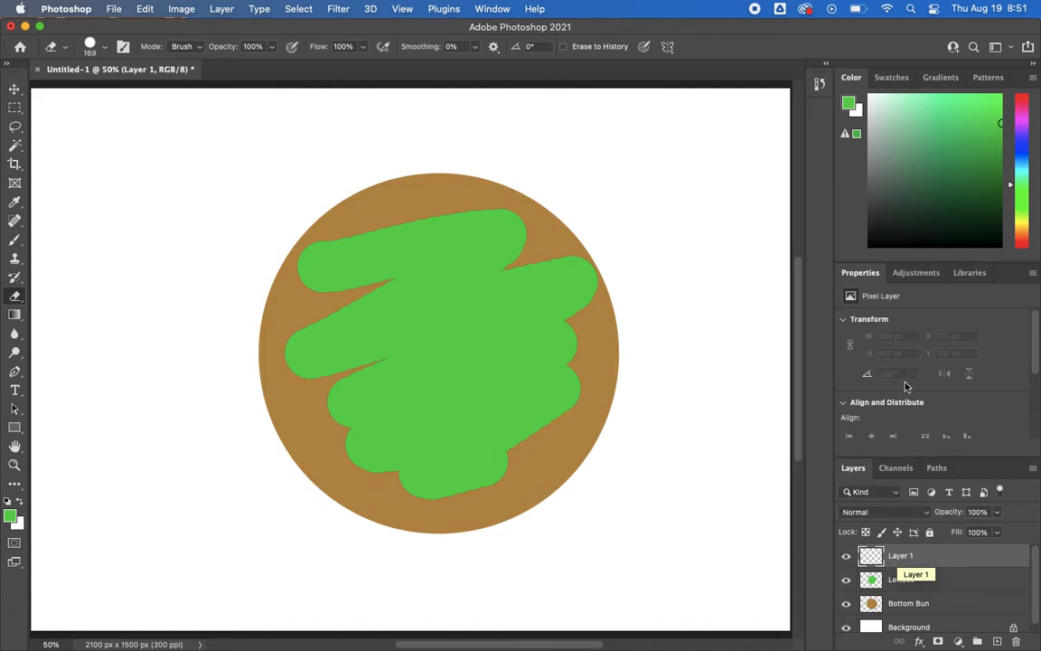
# Set the foreground color to a dark brown, #815e3e, for the burger patty.
pyautogui.click(10, 516)
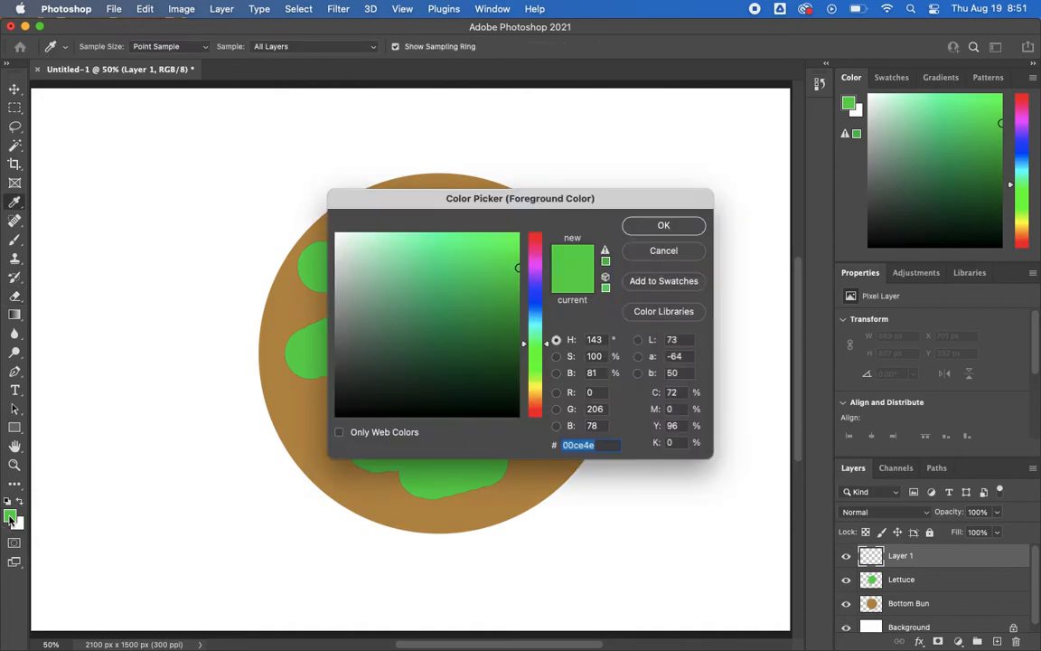
pyautogui.click(533, 345)
pyautogui.moveTo(533, 345); pyautogui.dragTo(545, 399)
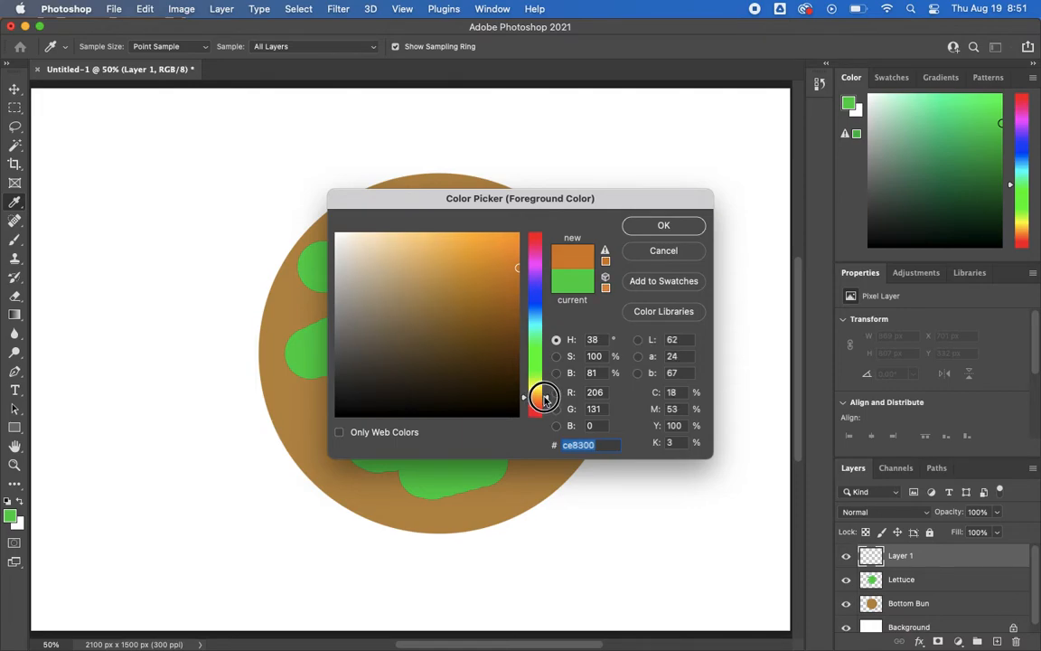
pyautogui.moveTo(545, 399); pyautogui.dragTo(545, 403)
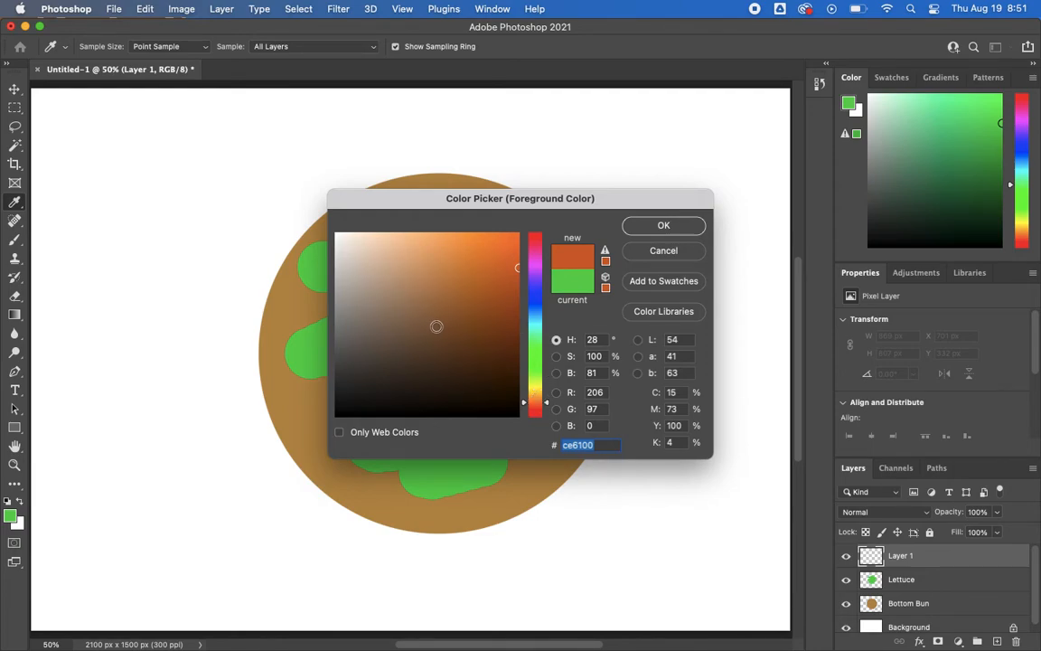
pyautogui.click(430, 323)
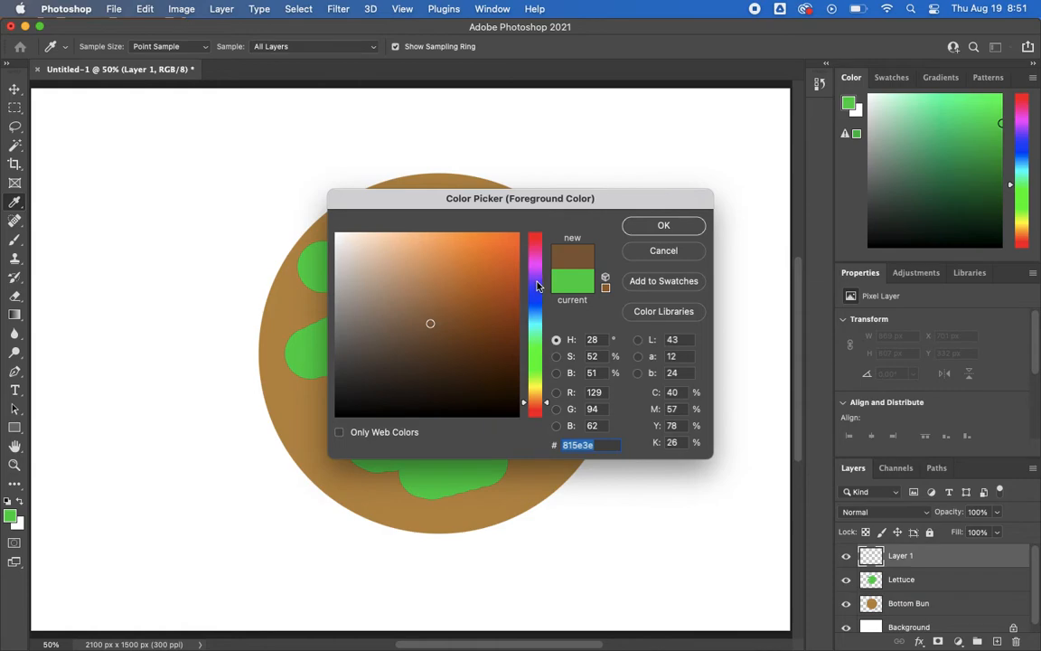
pyautogui.click(658, 226)
# Set the Eraser size to 900 px.
pyautogui.press('e')
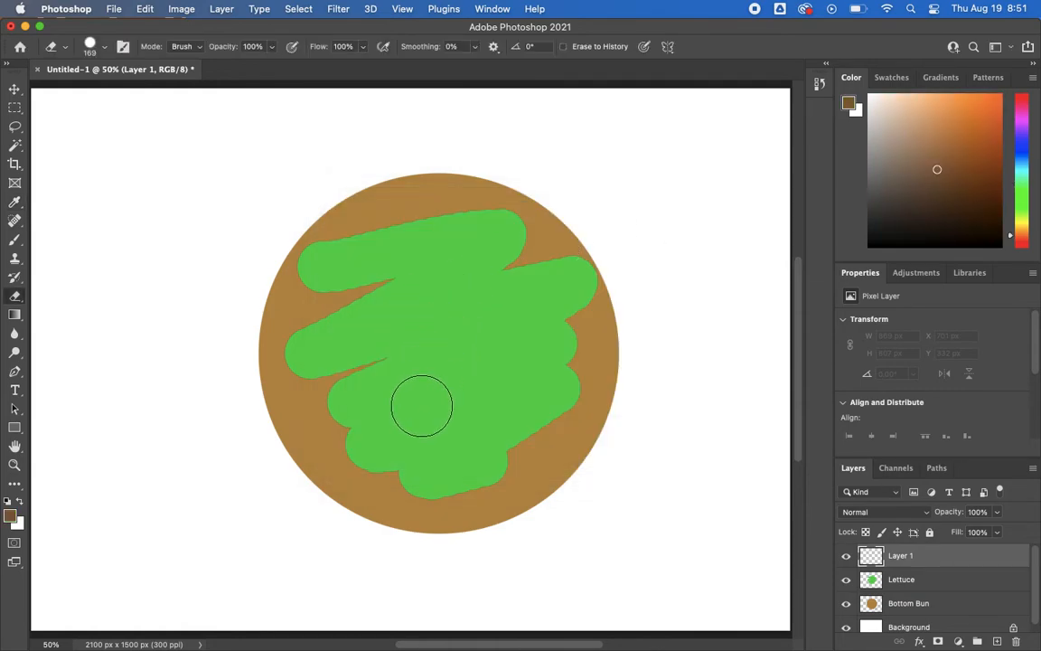
pyautogui.click(105, 50)
pyautogui.moveTo(161, 74); pyautogui.dragTo(107, 72)
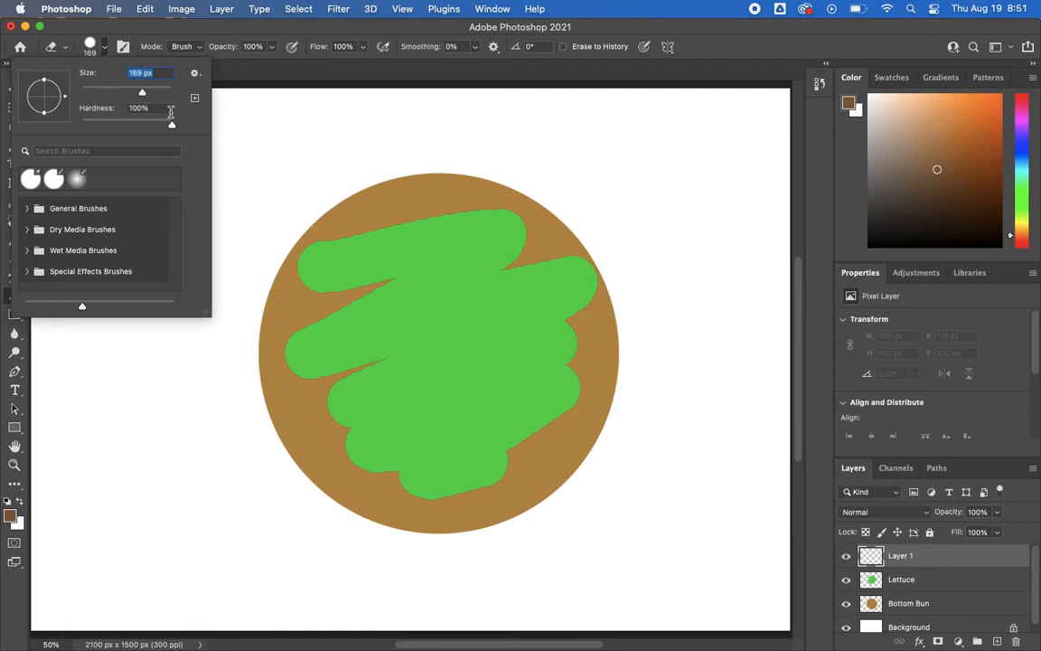
pyautogui.write('900')
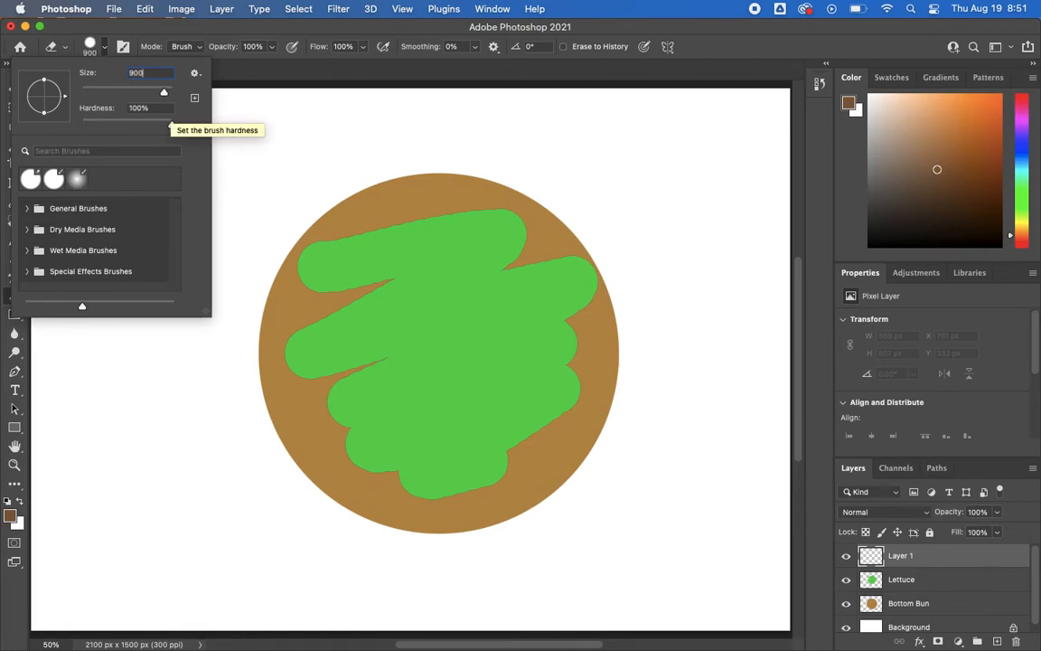
pyautogui.press('Return')
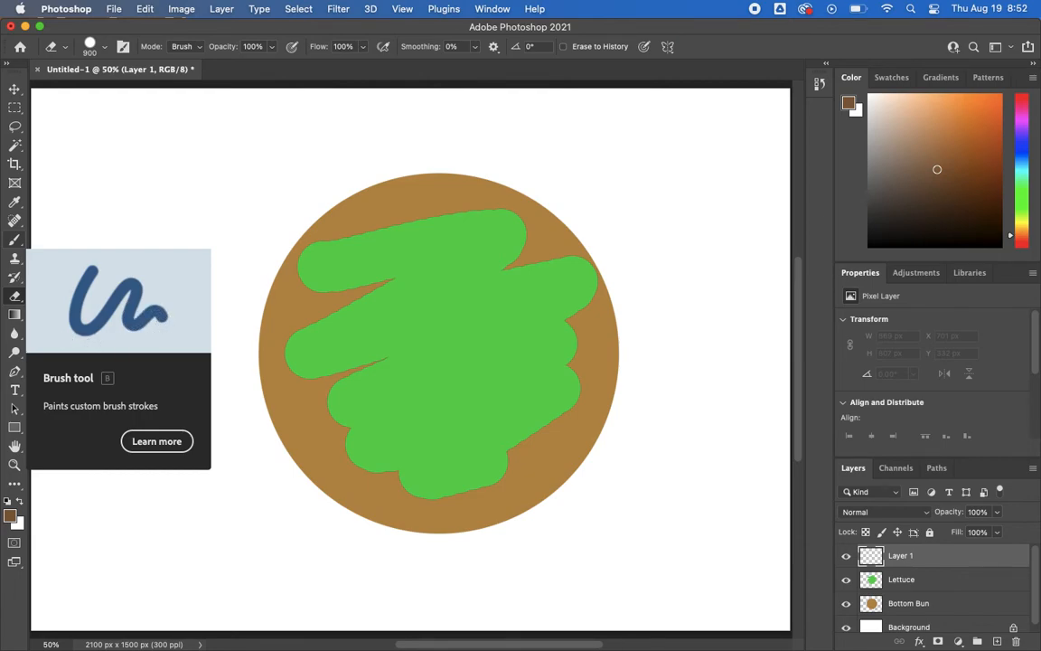
# Paint a round brown patty centred over the lettuce with the Brush at 900 px.
pyautogui.press('b')
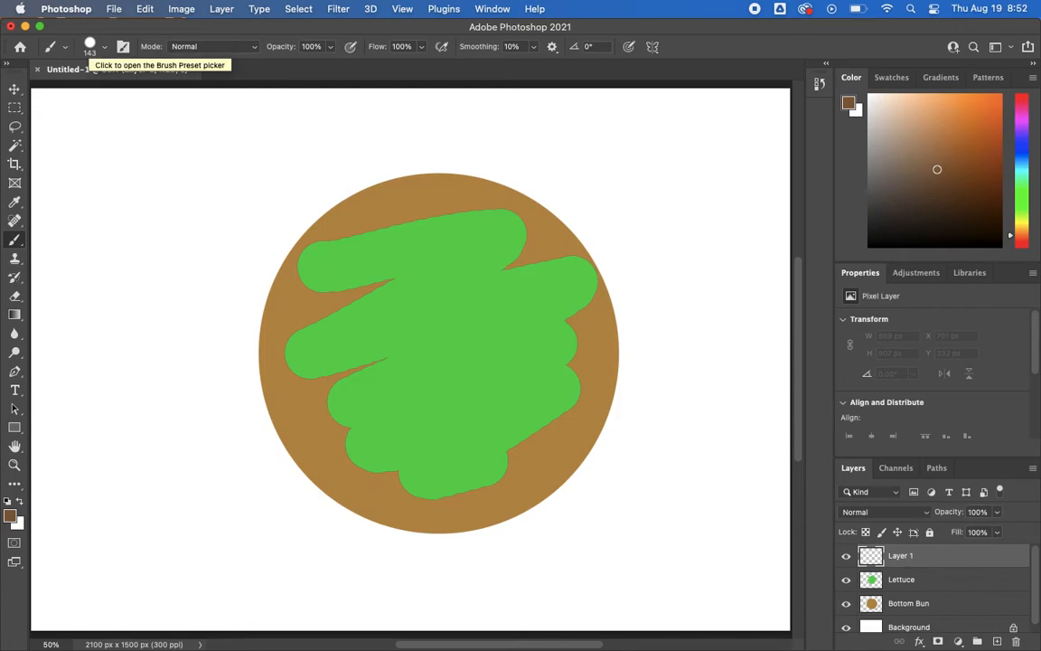
pyautogui.click(91, 45)
pyautogui.doubleClick(141, 73)
pyautogui.write('900')
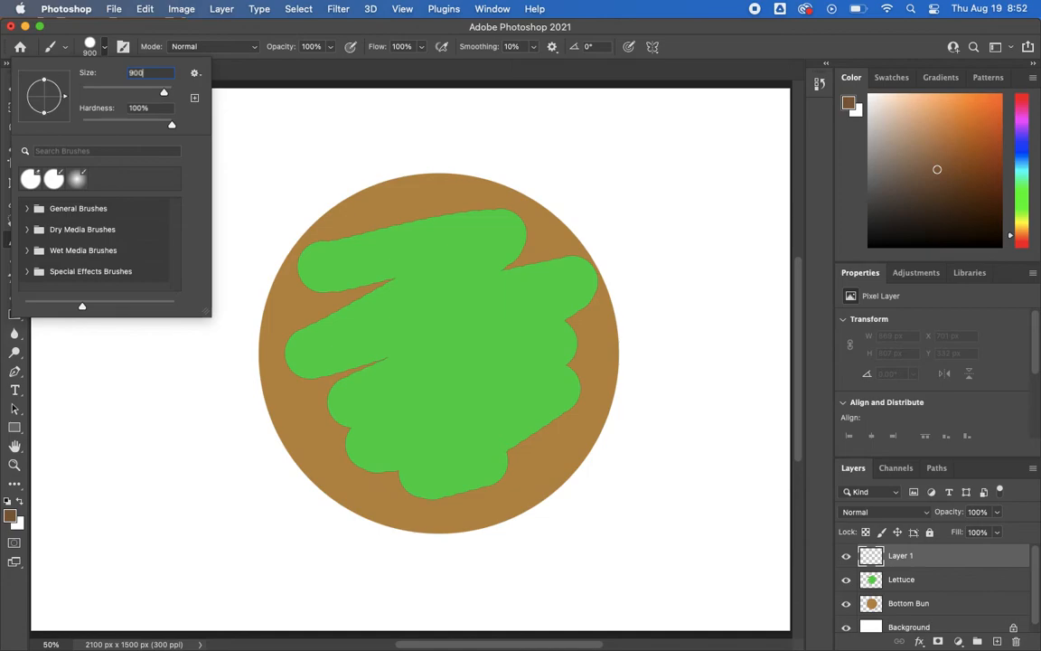
pyautogui.press('Return')
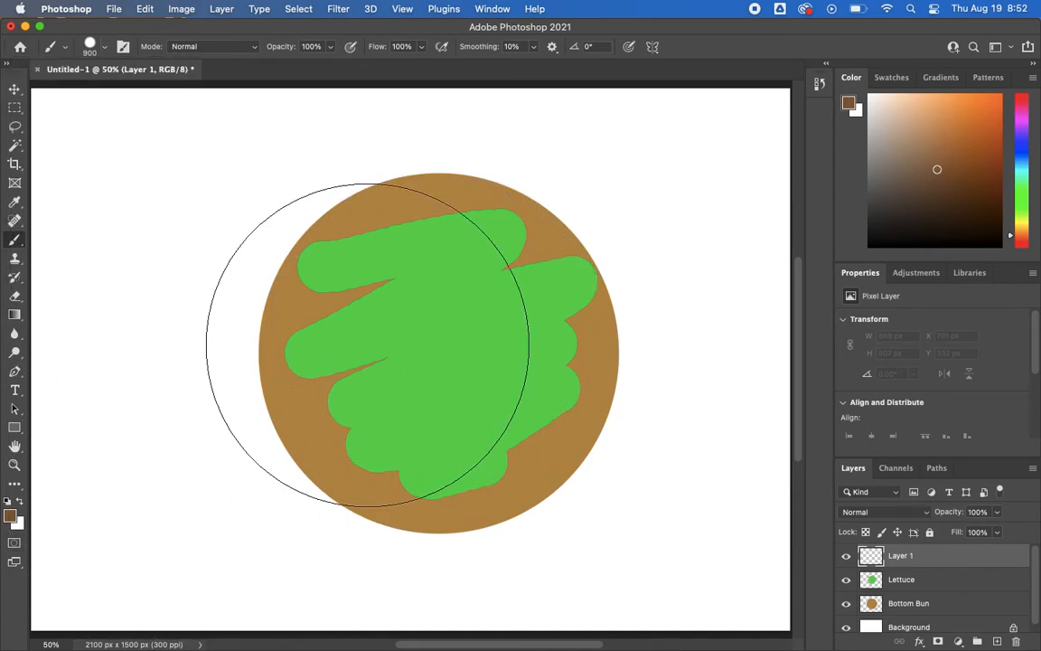
pyautogui.click(438, 352)
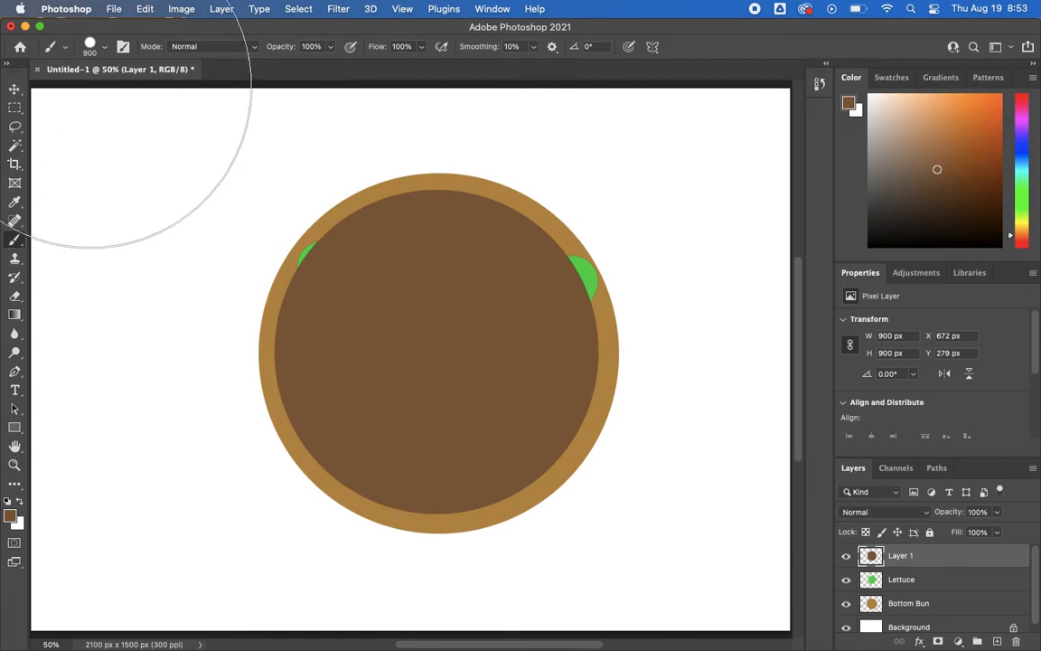
# Set the Brush size to 1000 px.
pyautogui.click(104, 48)
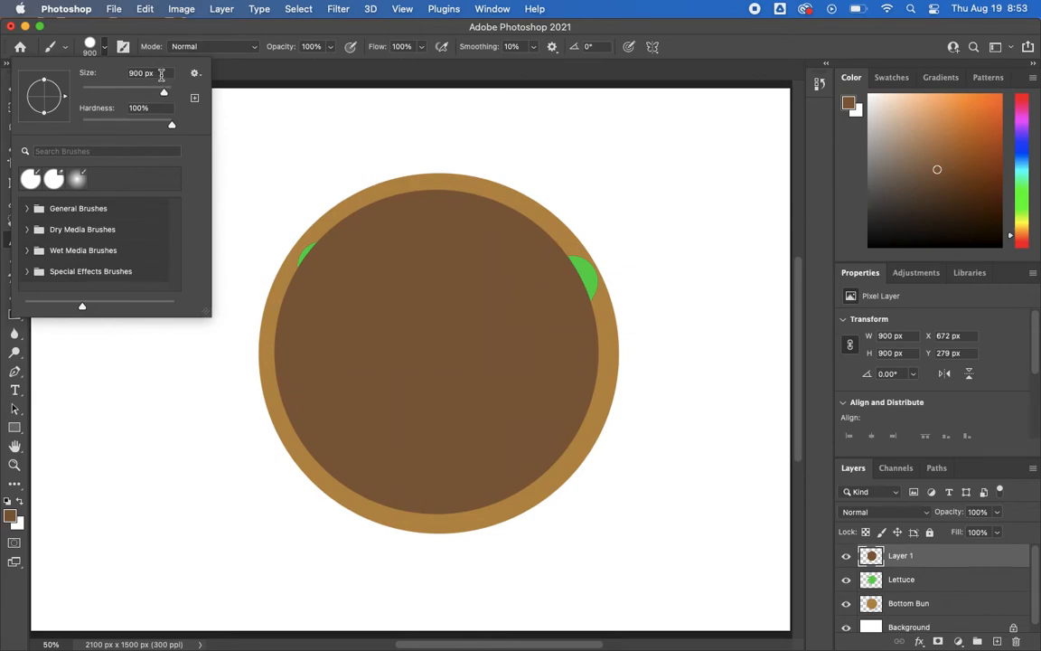
pyautogui.moveTo(161, 75); pyautogui.dragTo(63, 75)
pyautogui.write('1000')
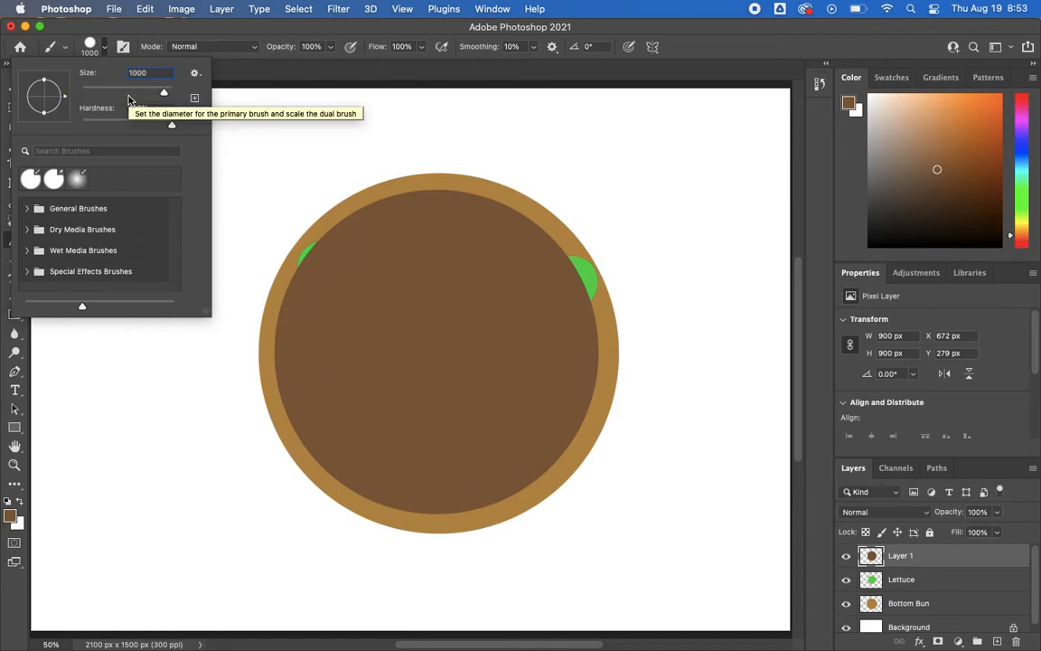
pyautogui.press('Return')
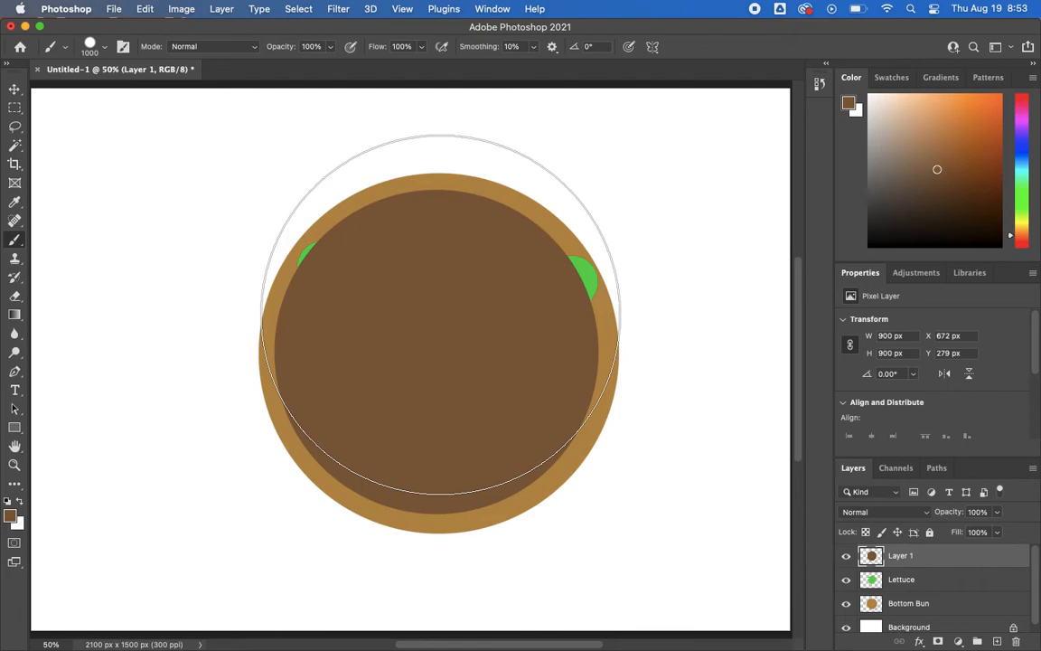
# Rename the patty's layer to Burger.
pyautogui.doubleClick(902, 557)
pyautogui.write('Burgher')
pyautogui.press('BackSpace')
pyautogui.press('BackSpace')
pyautogui.press('BackSpace')
pyautogui.write('er')
pyautogui.press('Return')
# Add a new layer above Burger and name it Top Bun.
pyautogui.click(997, 640)
pyautogui.doubleClick(900, 555)
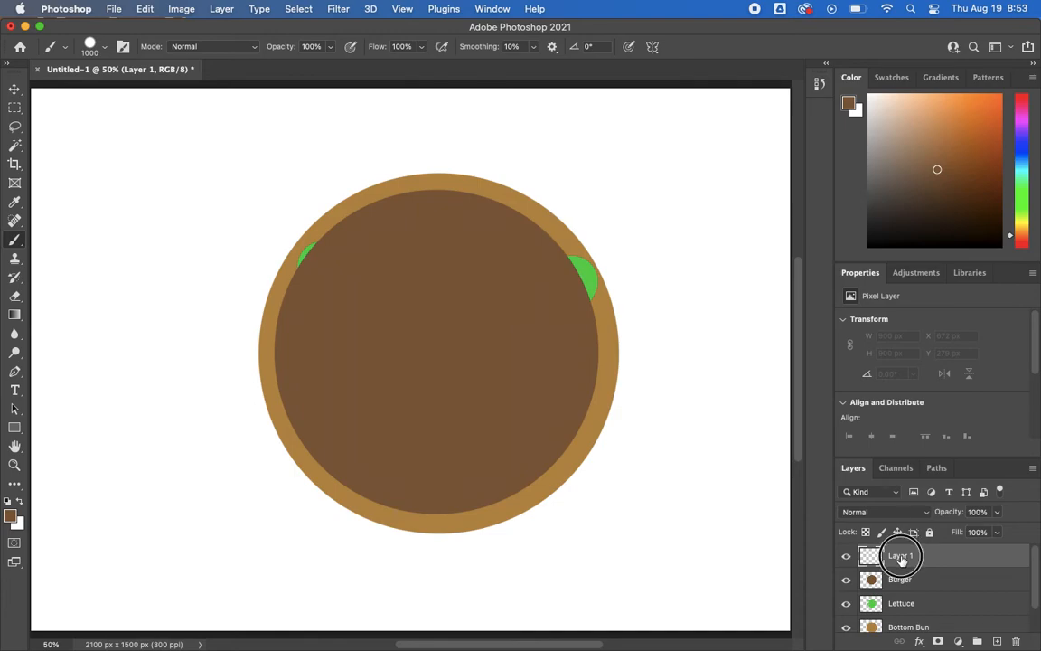
pyautogui.write('Top Bun')
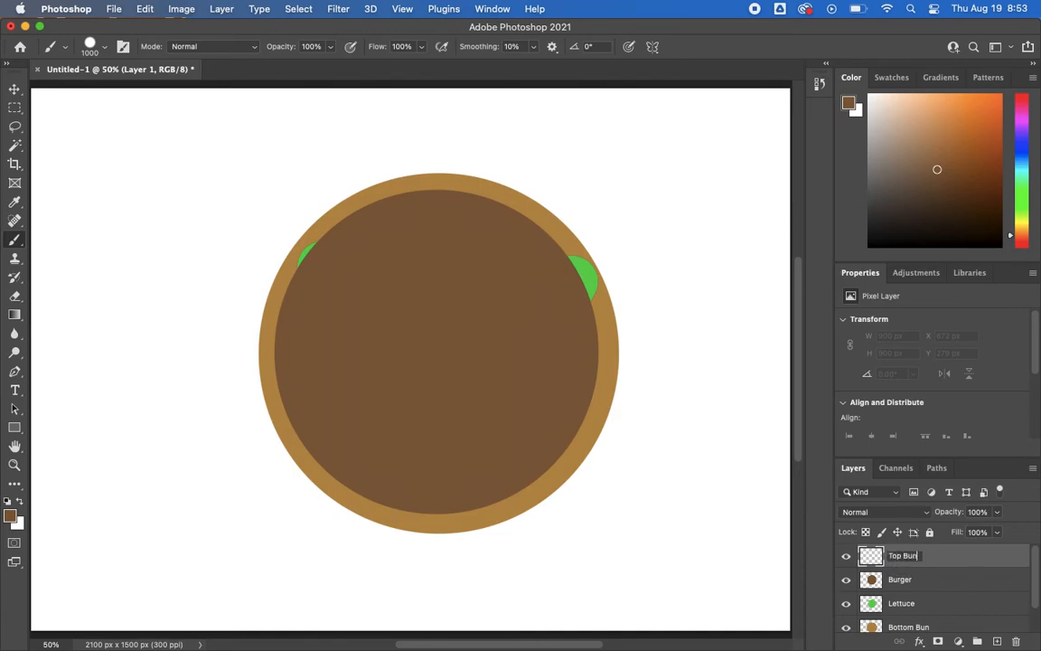
pyautogui.press('Return')
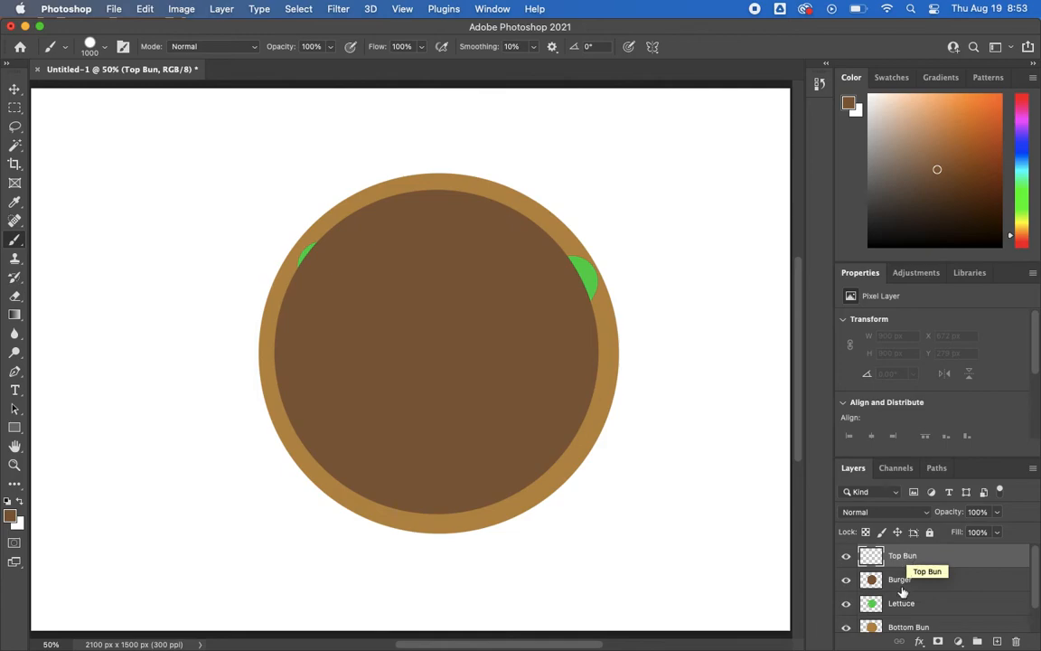
# Sample the bottom bun's color and paint a 1000 px circle on the Top Bun layer, exactly covering the bottom bun.
pyautogui.scroll(-2, 908, 583)
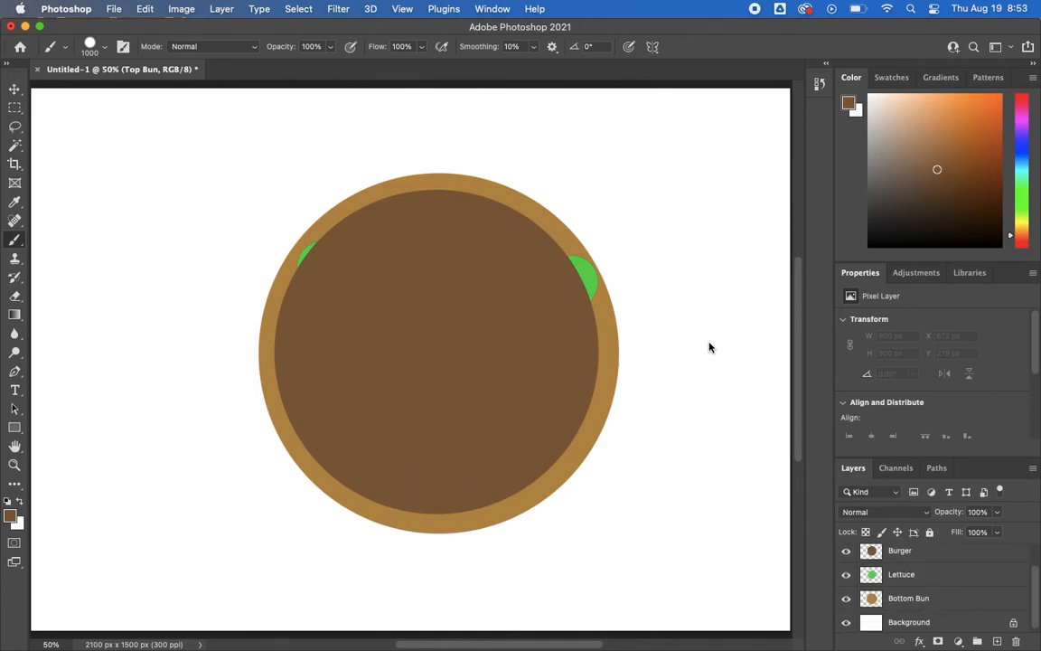
pyautogui.click(15, 203)
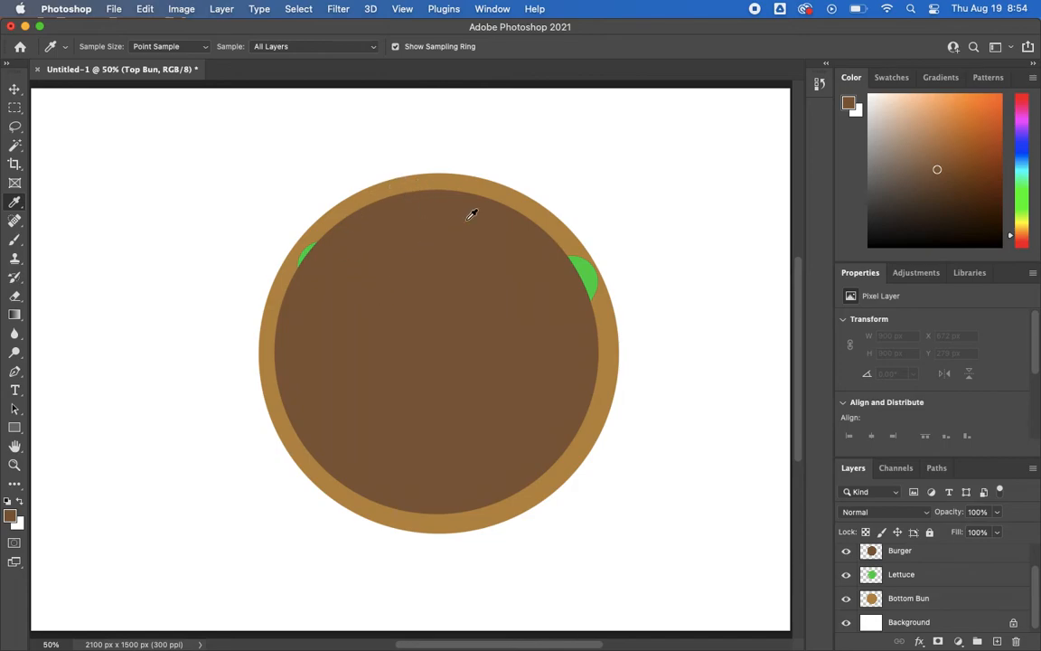
pyautogui.click(485, 184)
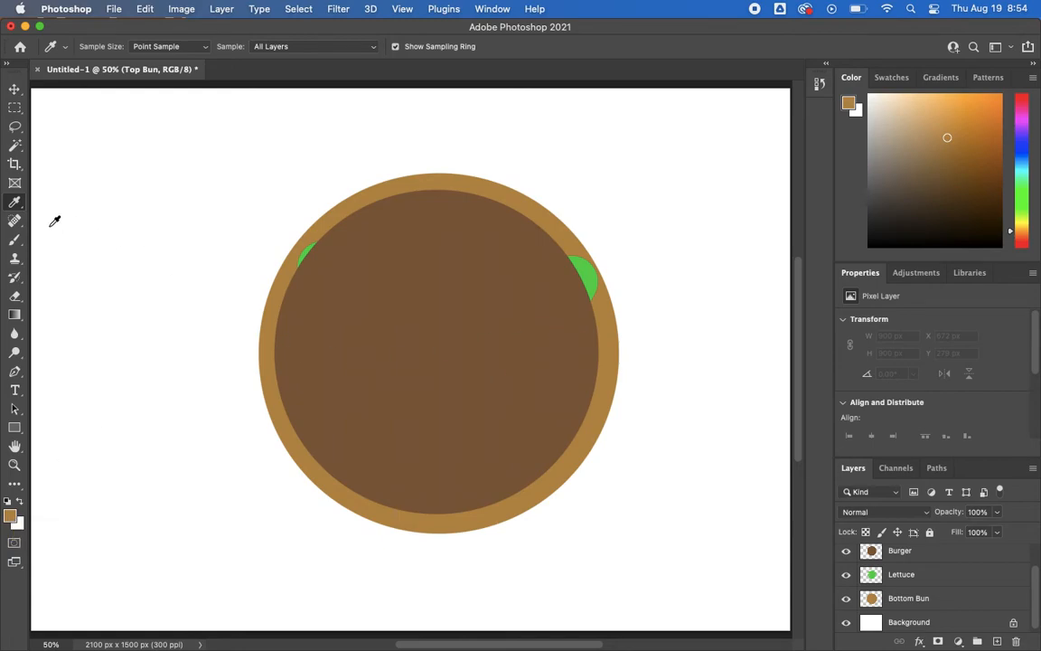
pyautogui.press('b')
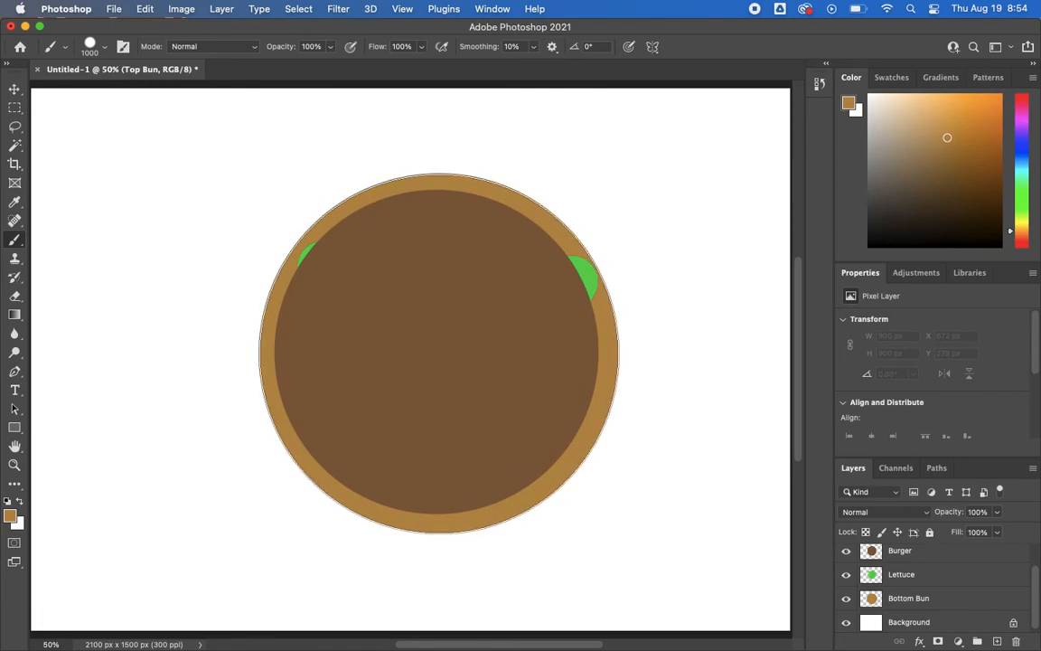
pyautogui.click(439, 352)
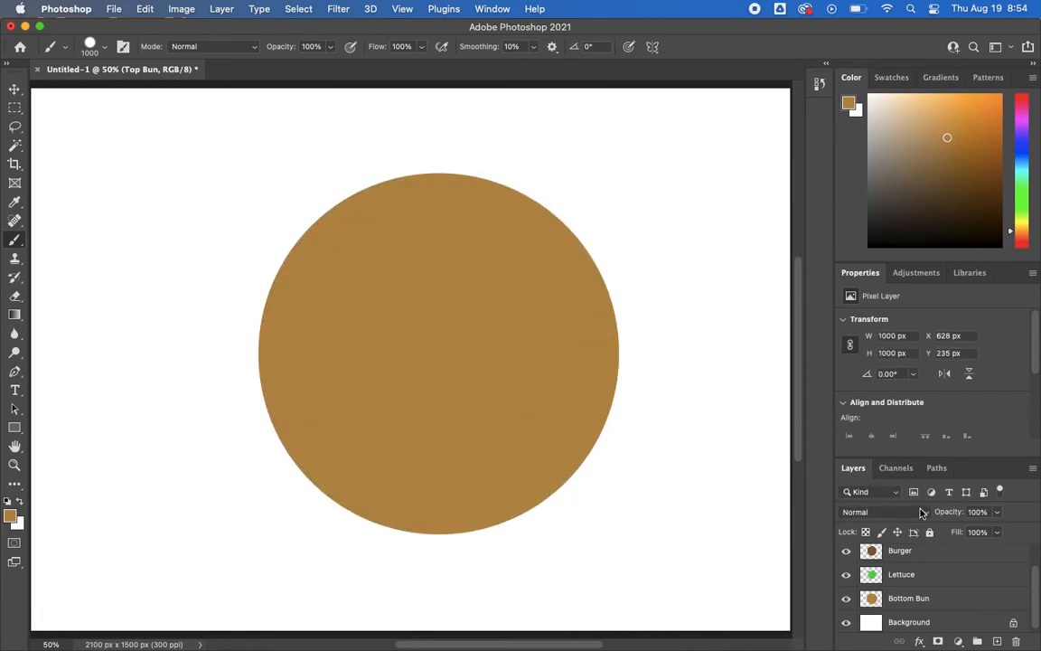
# Enlarge the layer list so that all five layers fit without scrolling.
pyautogui.scroll(2, 930, 558)
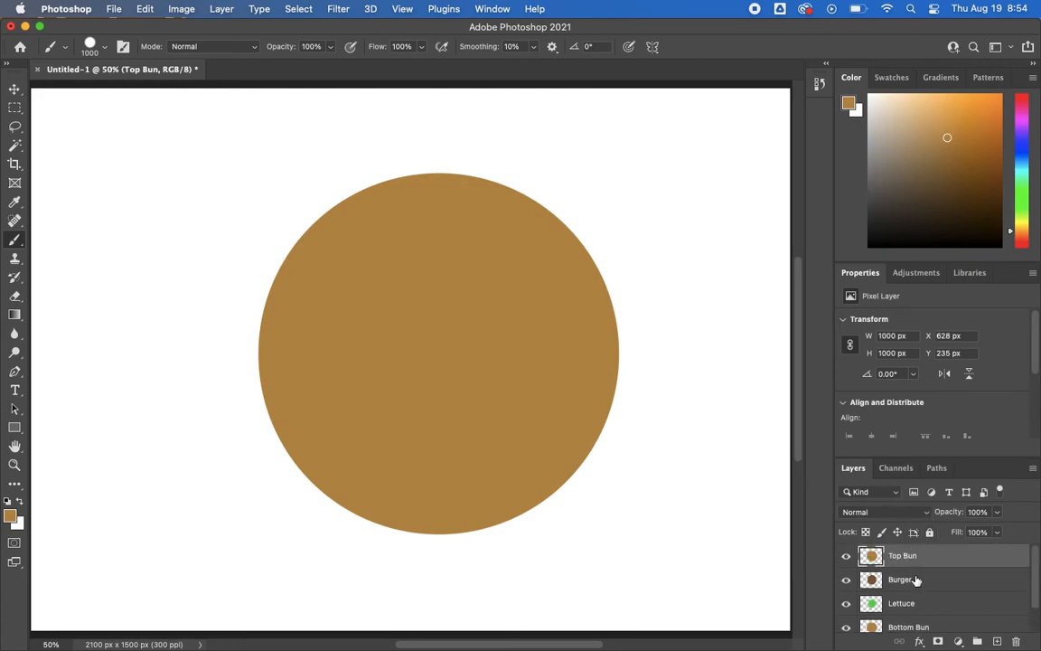
pyautogui.scroll(-1, 940, 610)
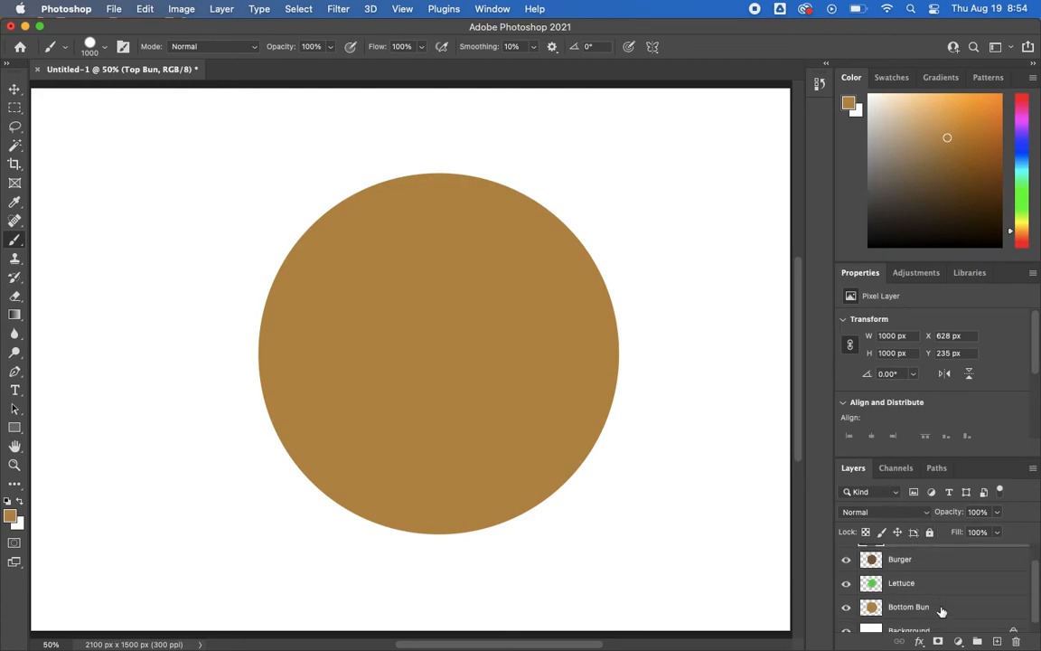
pyautogui.scroll(1, 940, 611)
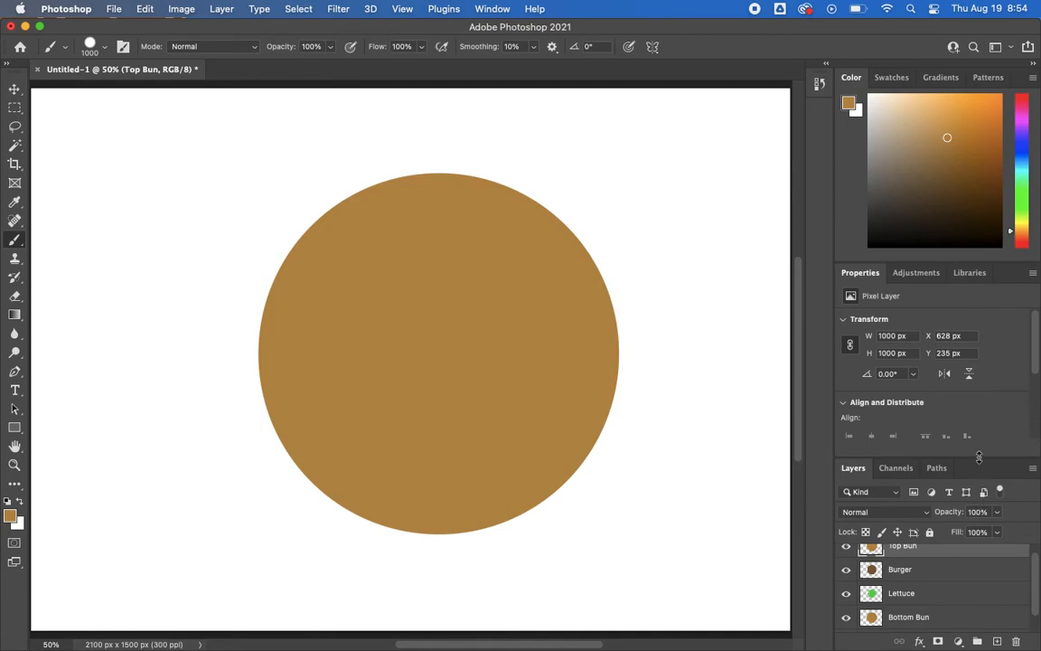
pyautogui.moveTo(978, 453); pyautogui.dragTo(974, 330)
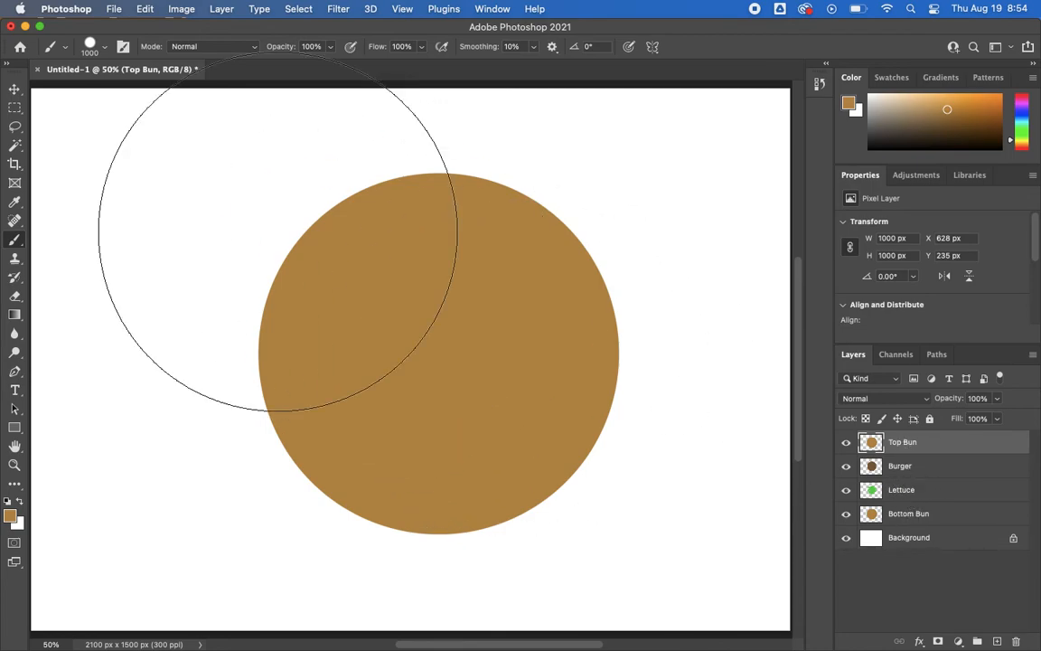
# Move the top bun to the lower left of the canvas and the burger patty to the upper right.
pyautogui.click(15, 91)
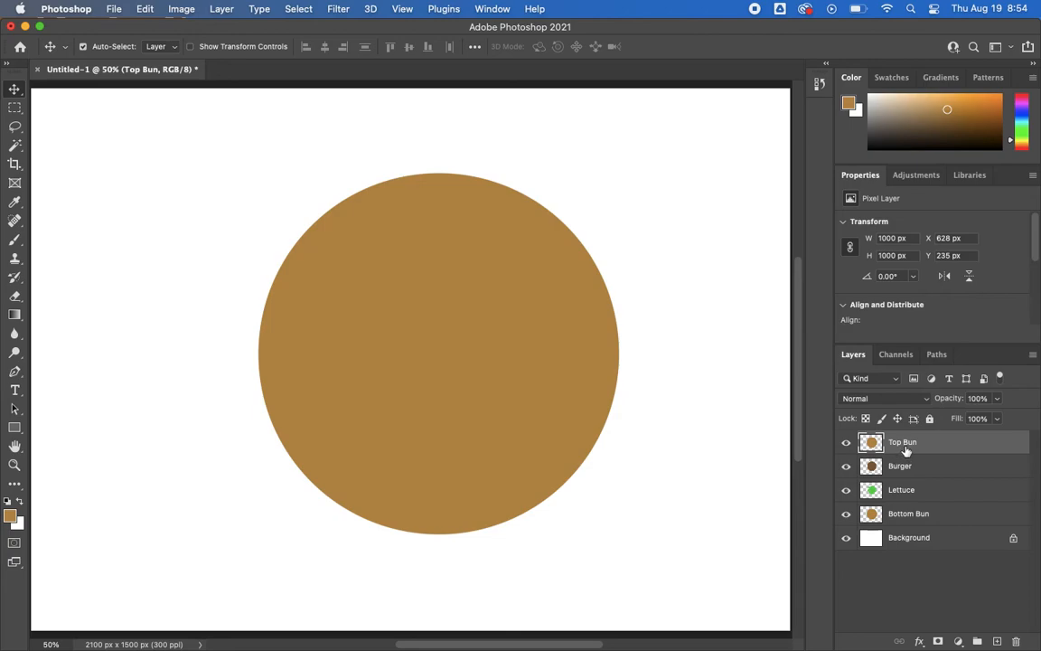
pyautogui.moveTo(457, 335); pyautogui.dragTo(302, 425)
pyautogui.moveTo(578, 293); pyautogui.dragTo(690, 241)
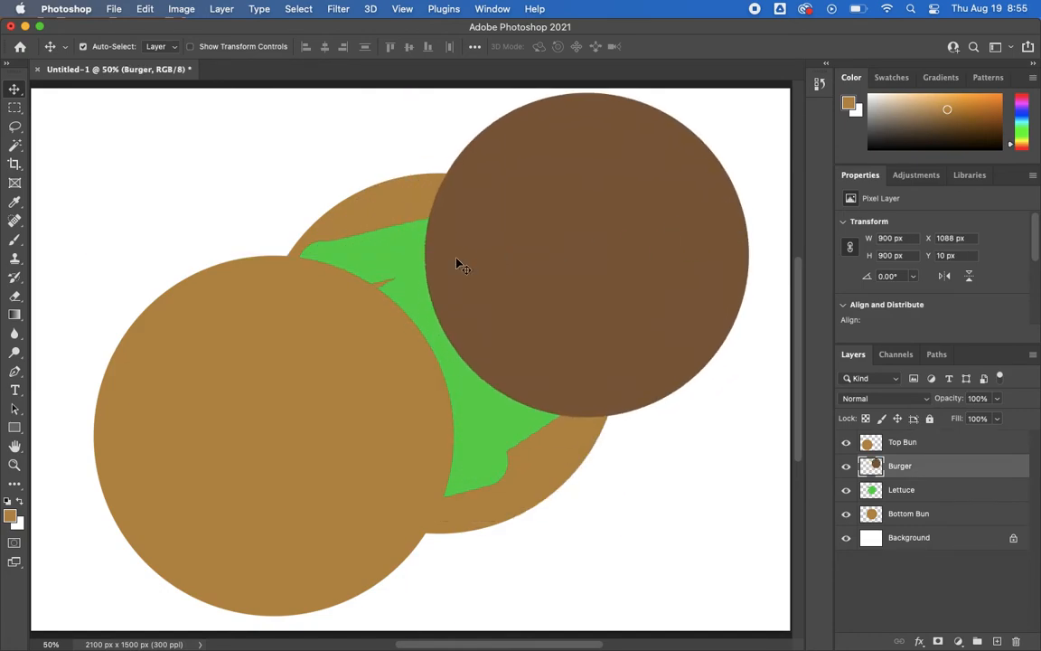
# Move the lettuce to the upper left of the canvas and the bottom bun to the lower right.
pyautogui.click(400, 252)
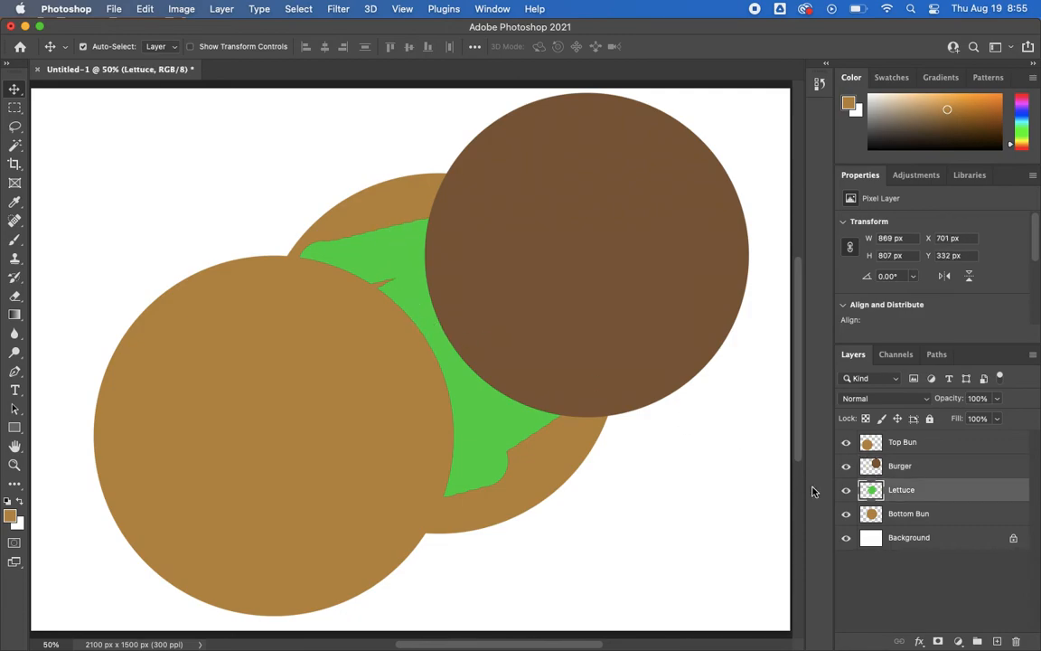
pyautogui.moveTo(405, 231); pyautogui.dragTo(196, 106)
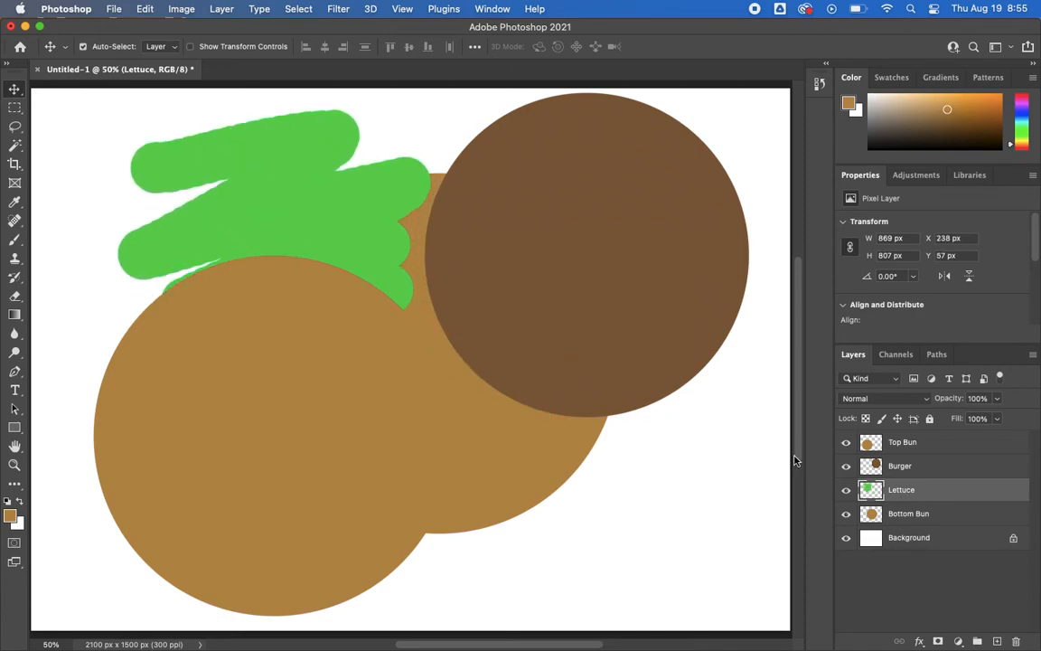
pyautogui.click(537, 472)
pyautogui.moveTo(531, 494); pyautogui.dragTo(624, 545)
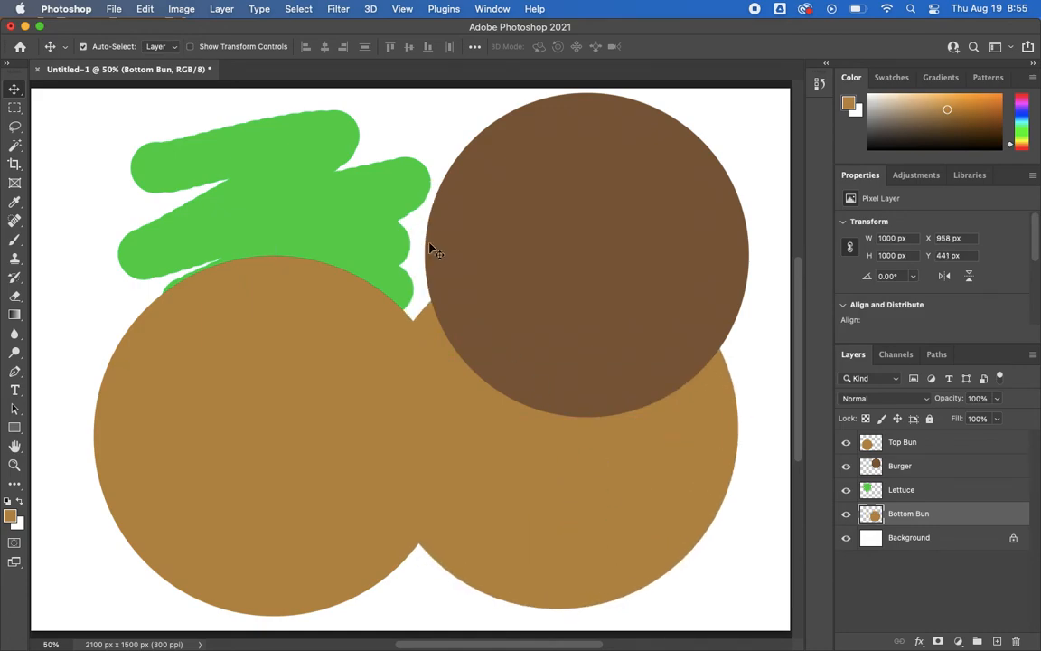
# Restack the burger near the canvas centre by moving the bottom bun back, with the lettuce and the patty centred over it.
pyautogui.moveTo(569, 469); pyautogui.dragTo(467, 423)
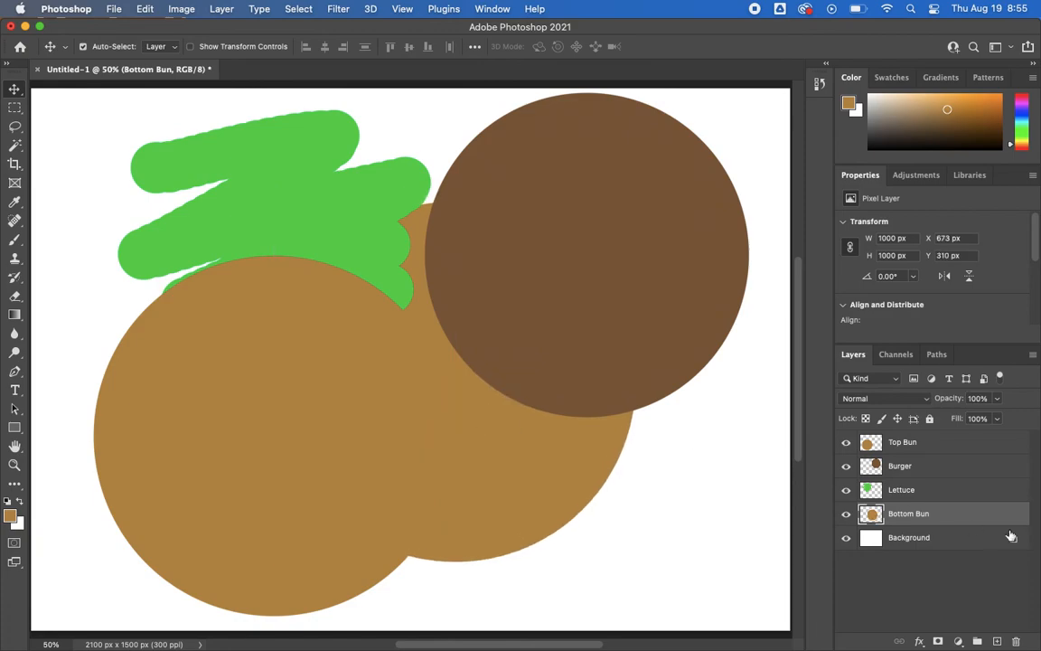
pyautogui.click(940, 489)
pyautogui.moveTo(312, 222); pyautogui.dragTo(503, 348)
pyautogui.click(947, 467)
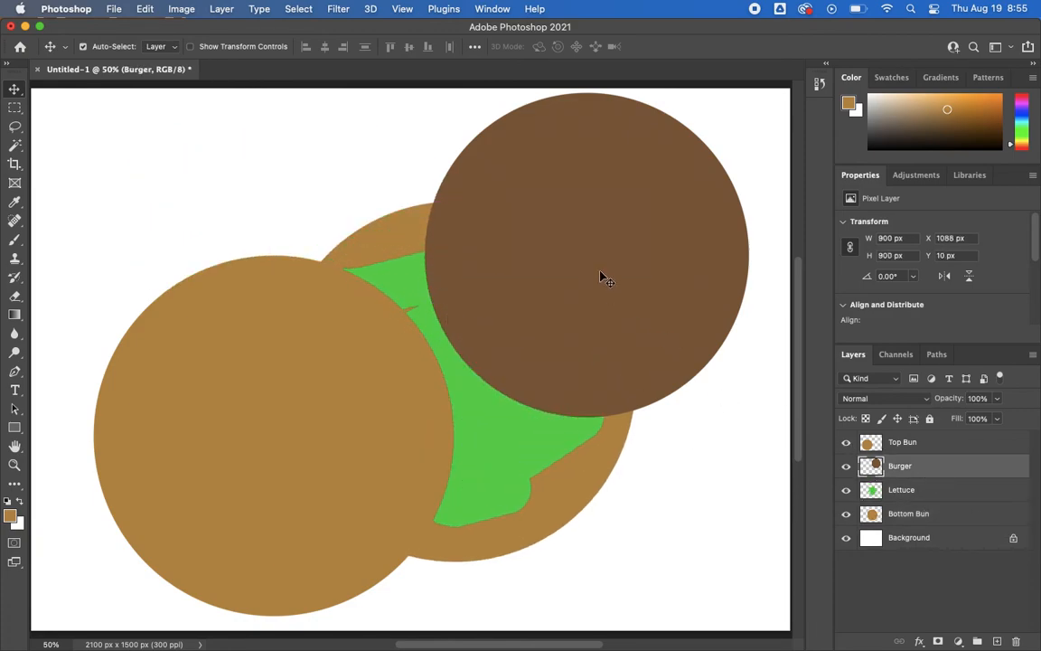
pyautogui.moveTo(569, 208); pyautogui.dragTo(461, 336)
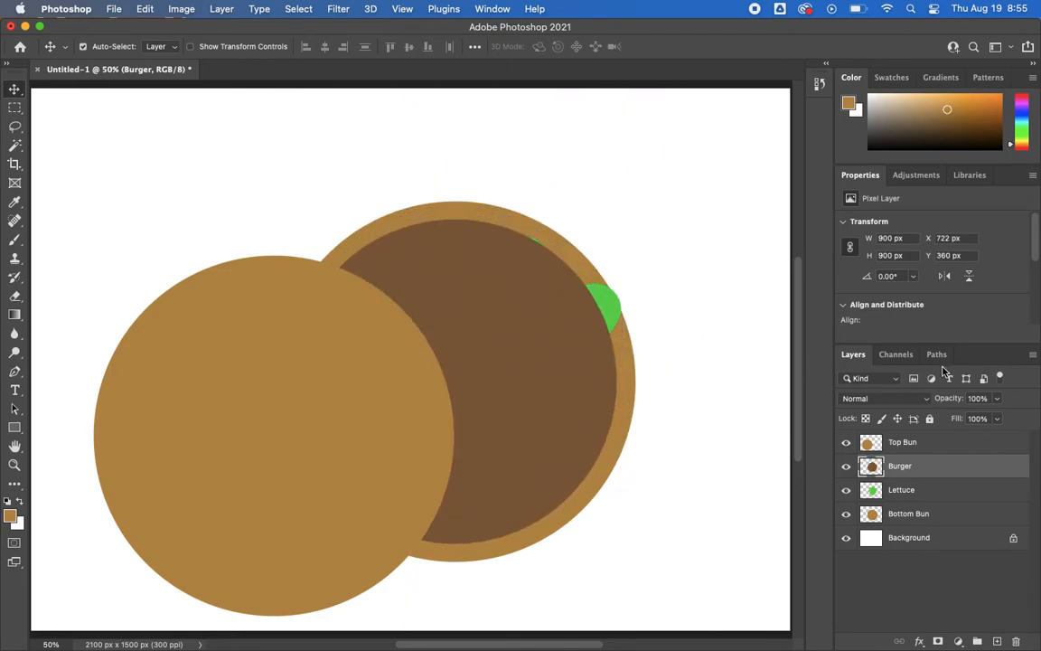
# Move the top bun over the burger patty to complete the stack, at about X 673 px and Y 310 px.
pyautogui.click(921, 441)
pyautogui.moveTo(290, 428); pyautogui.dragTo(478, 377)
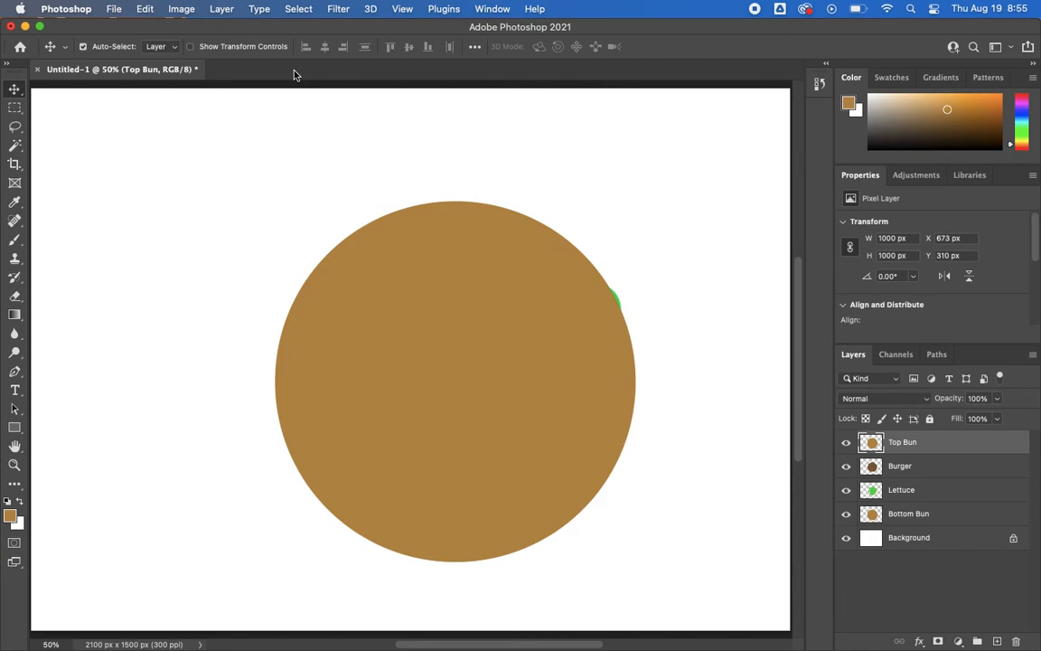
# Start saving the document under a new name on the computer and choose the personal folder on the Desktop.
pyautogui.click(115, 11)
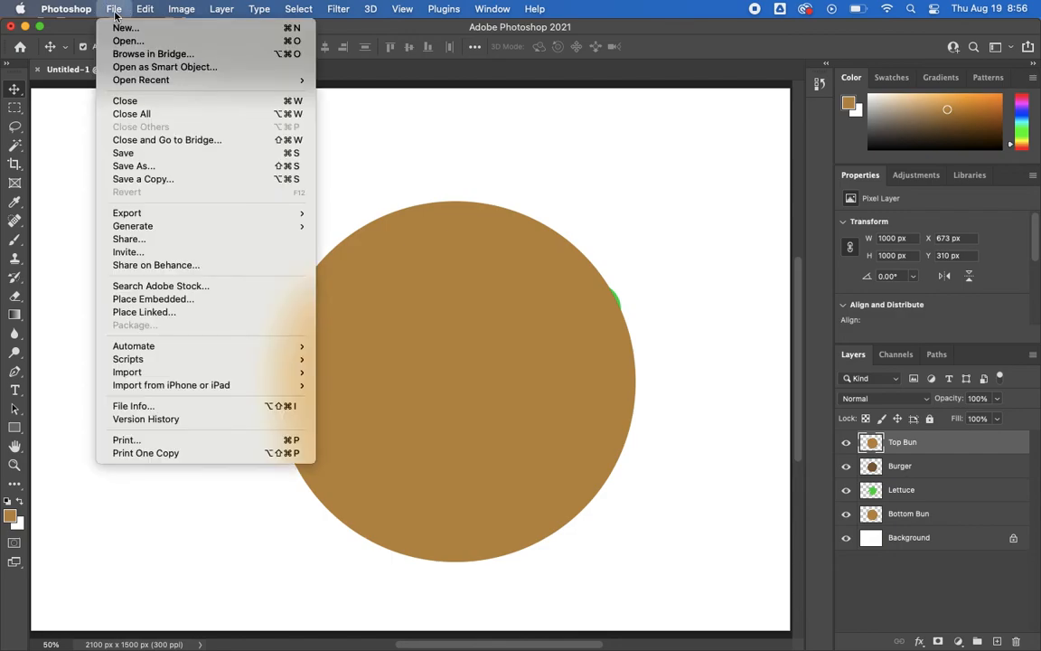
pyautogui.click(159, 168)
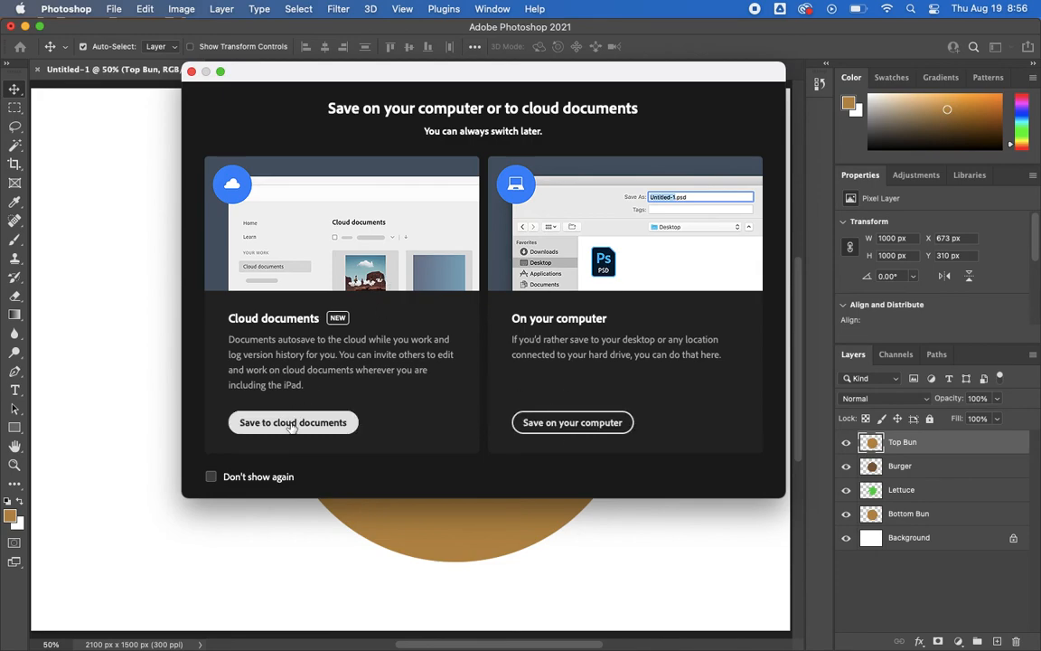
pyautogui.click(548, 425)
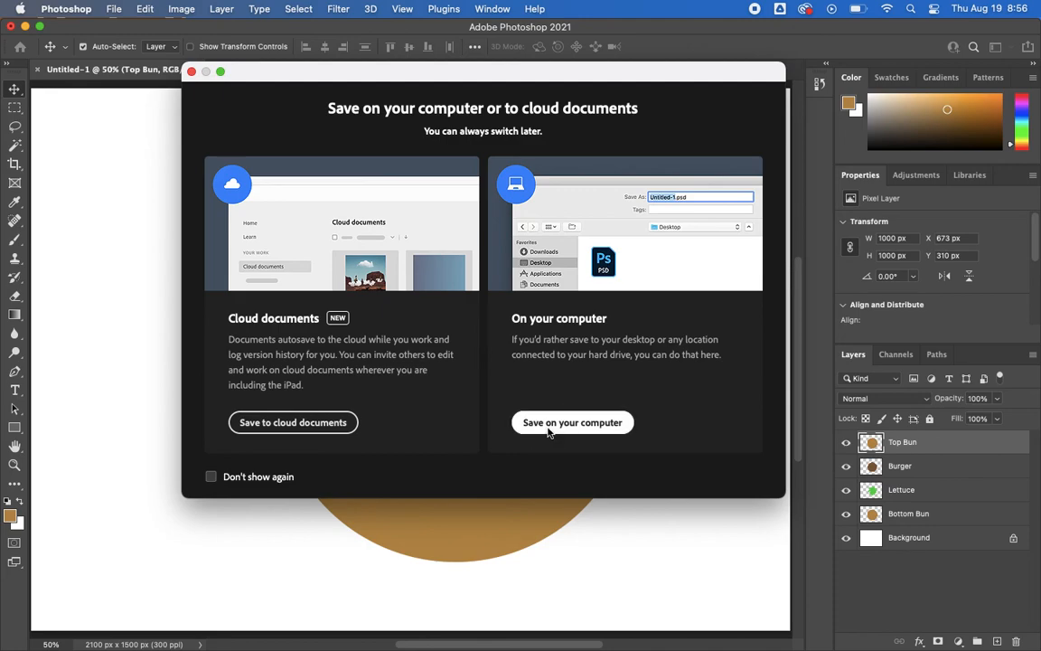
pyautogui.click(601, 423)
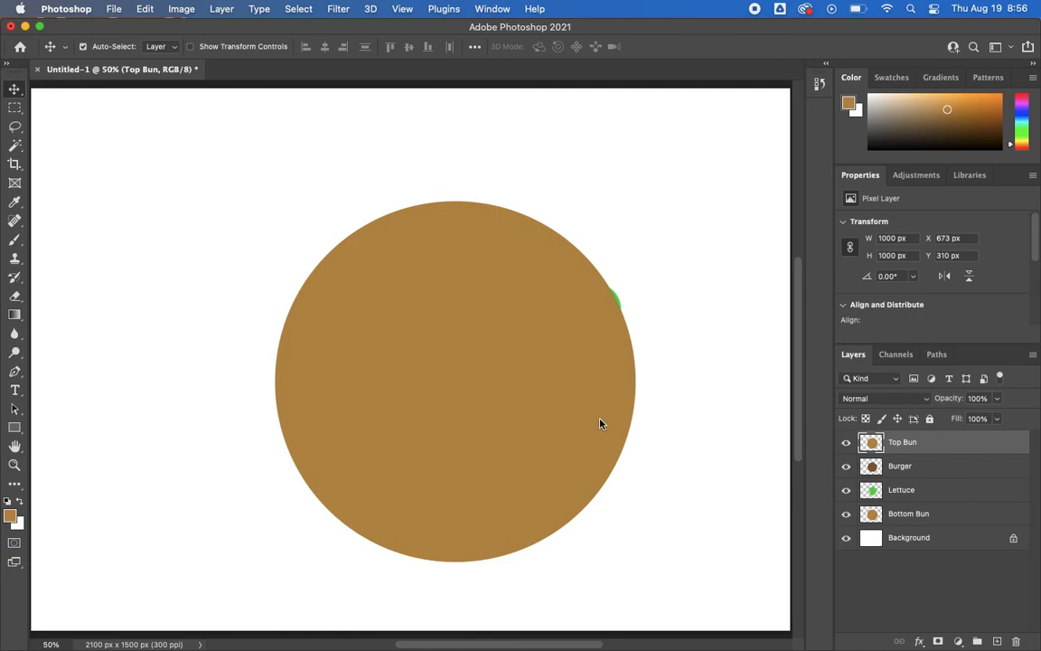
pyautogui.moveTo(681, 116); pyautogui.dragTo(685, 87)
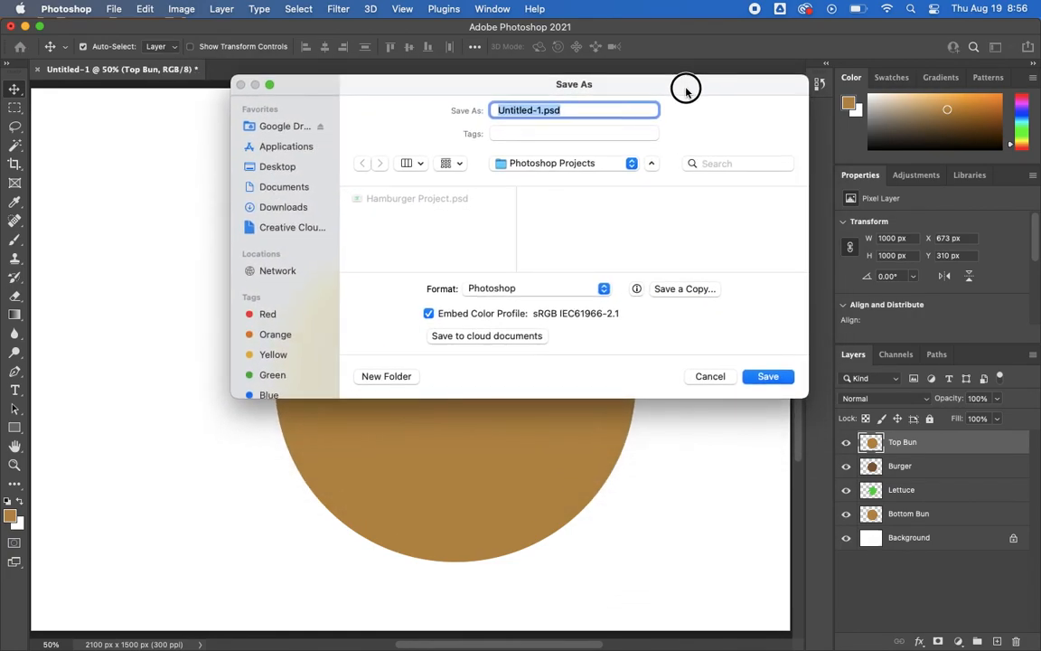
pyautogui.click(287, 168)
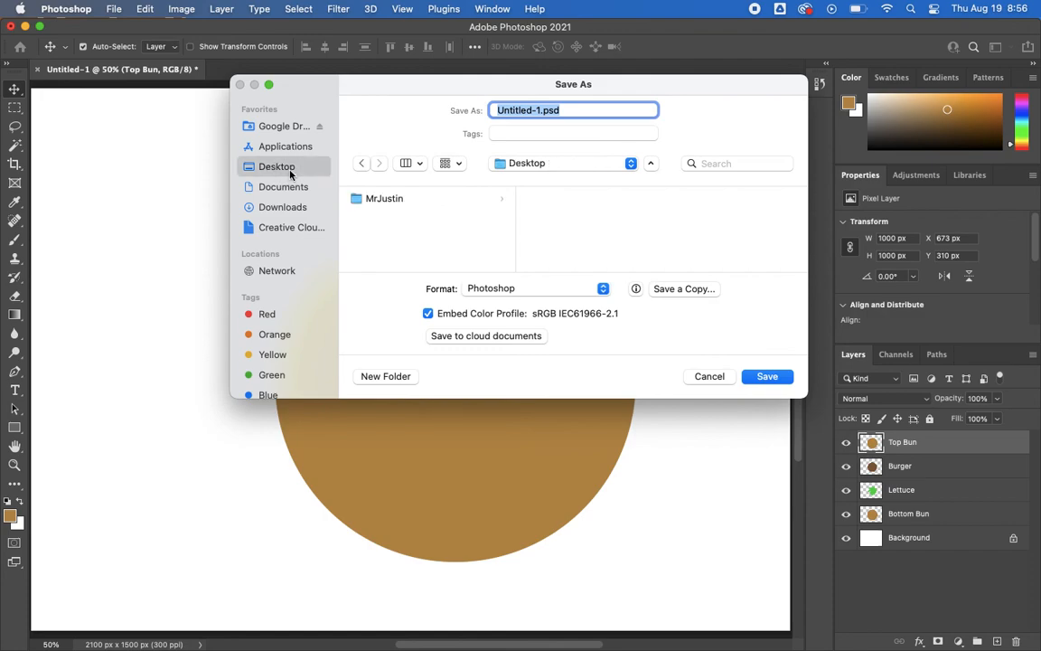
pyautogui.click(370, 200)
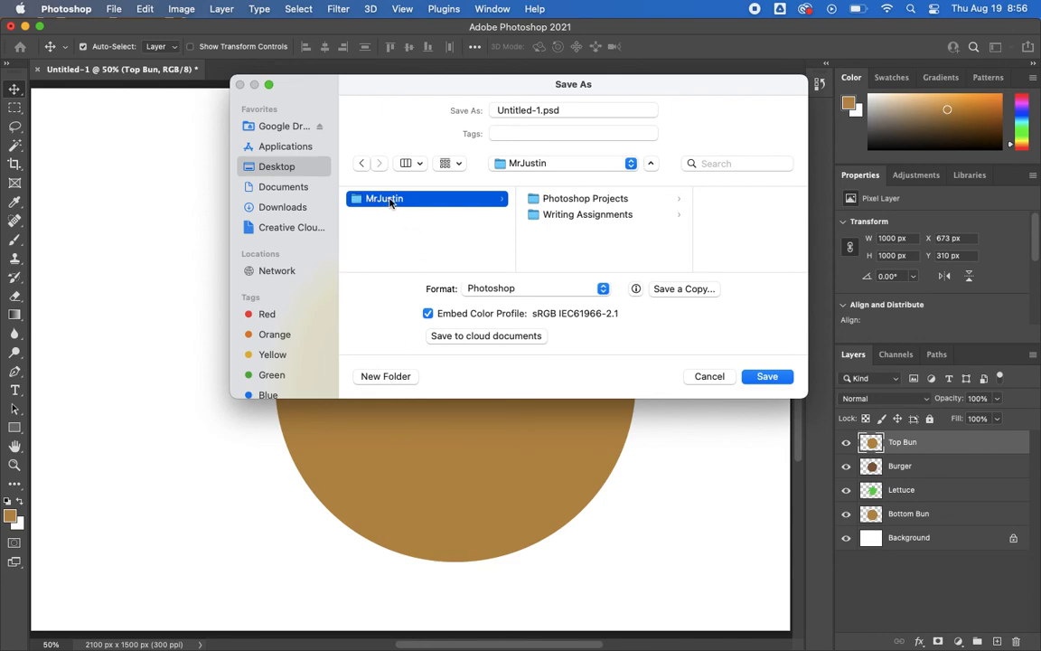
pyautogui.click(395, 374)
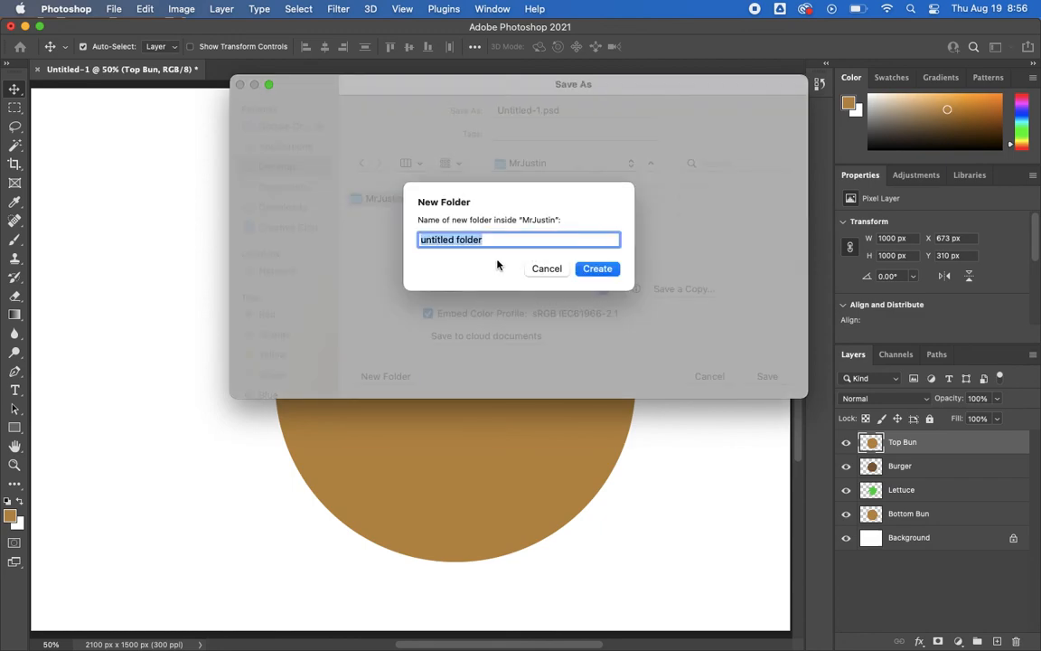
pyautogui.write('Photoshop Projects')
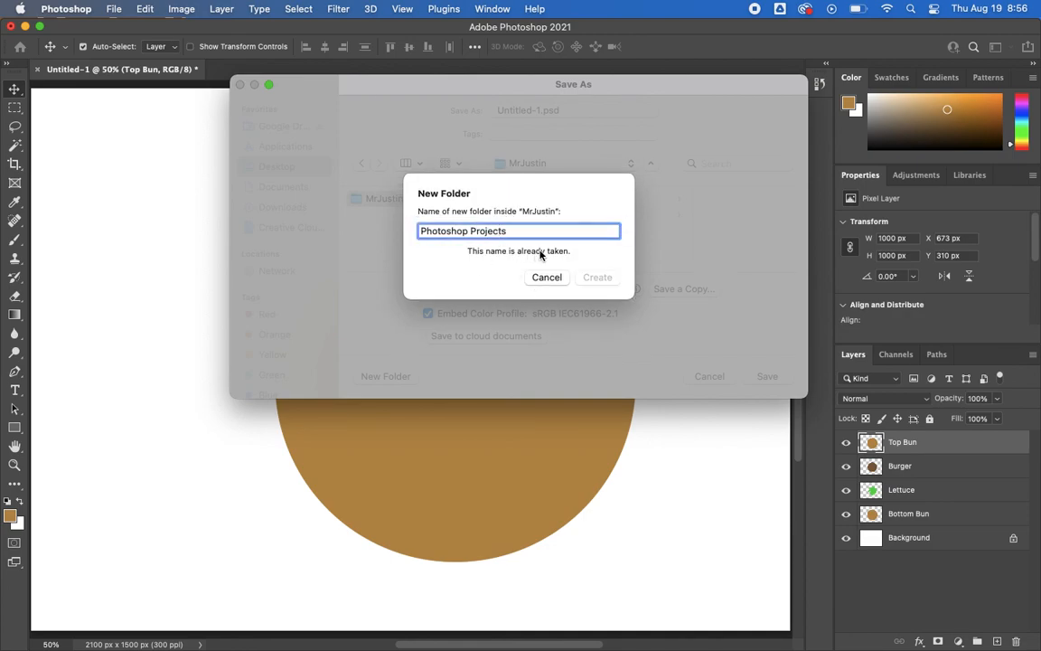
pyautogui.click(545, 278)
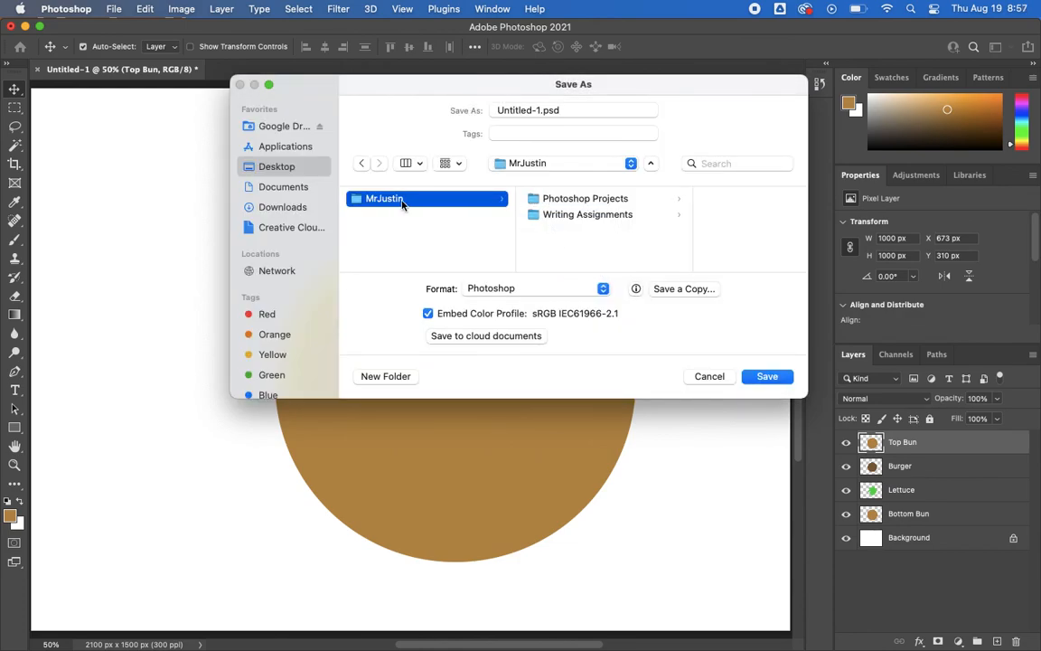
# Save the document as Hamburger Project 2.psd in the existing Photoshop Projects folder, in Photoshop format with Maximize Compatibility kept on.
pyautogui.click(581, 204)
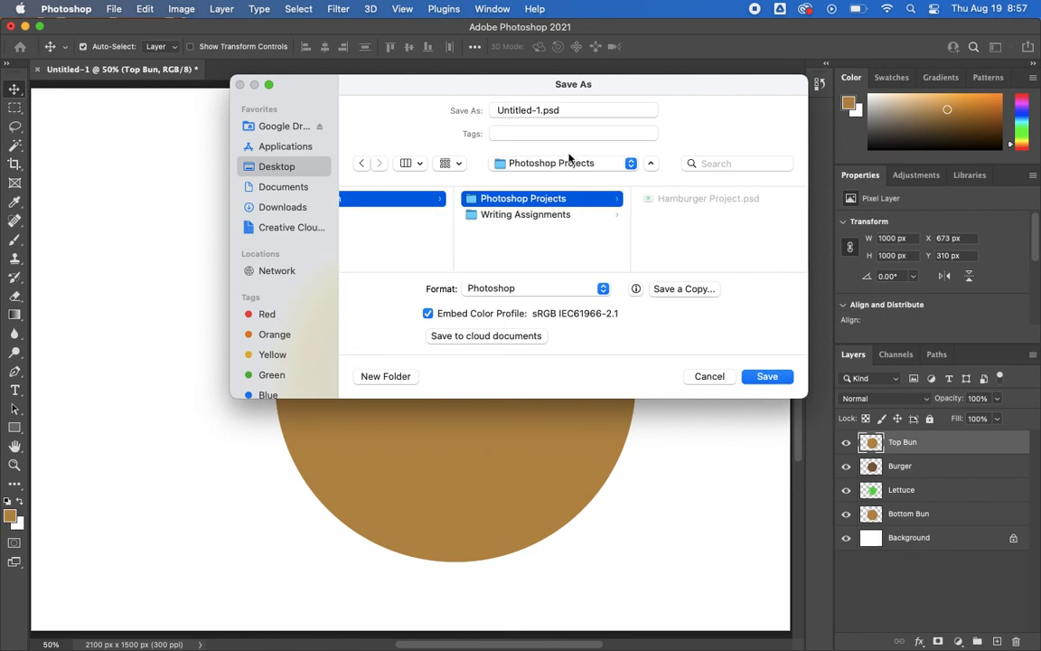
pyautogui.click(458, 105)
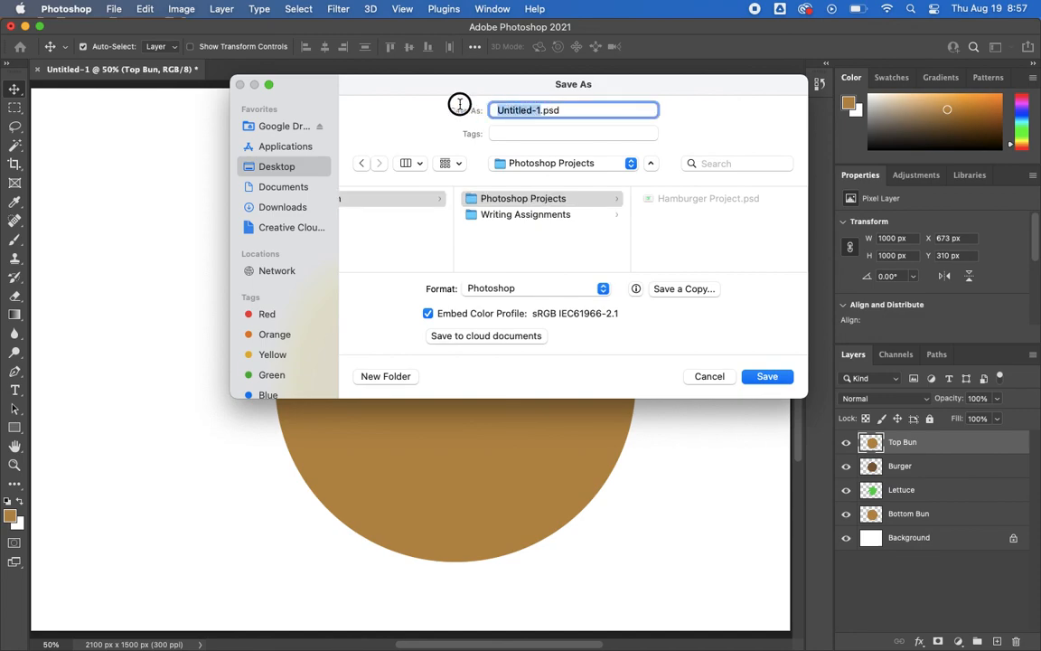
pyautogui.write('F')
pyautogui.press('BackSpace')
pyautogui.write('Hamburge')
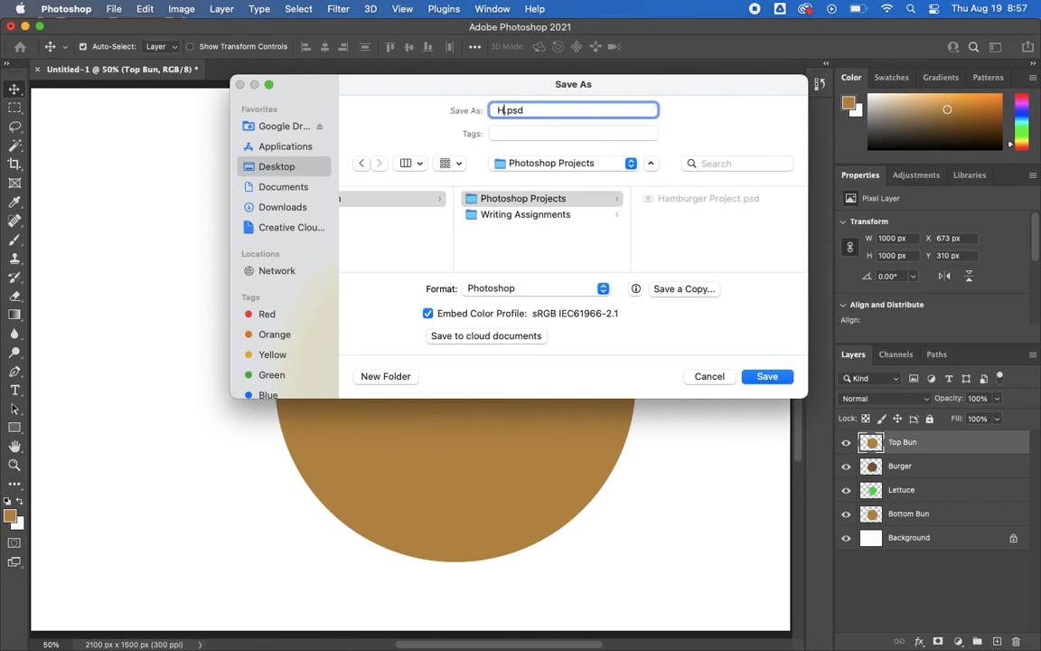
pyautogui.write('r Project 2')
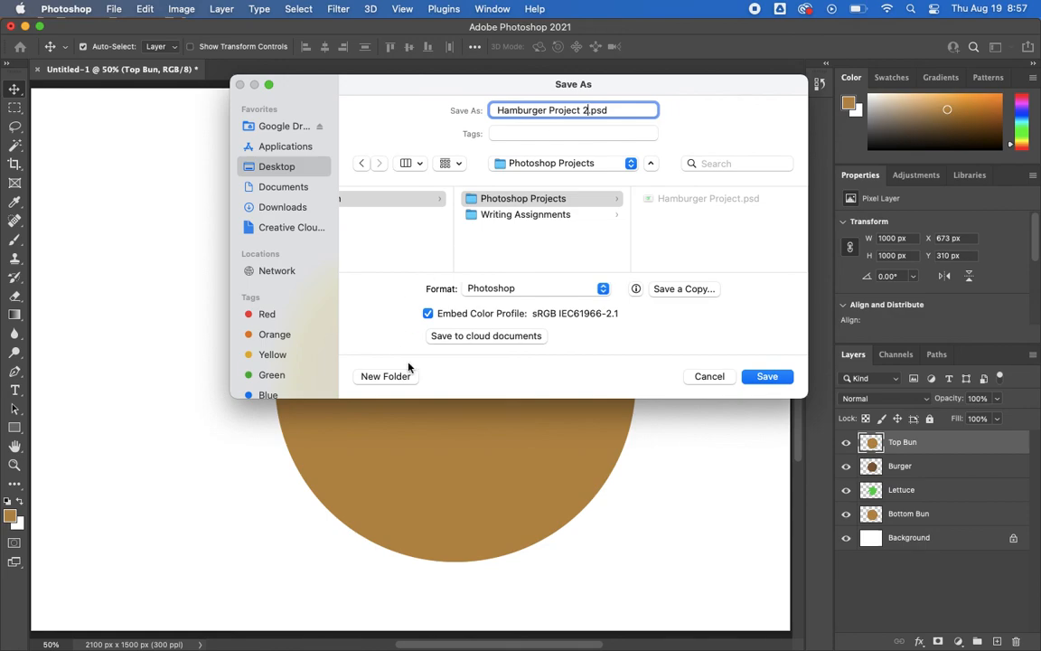
pyautogui.click(767, 376)
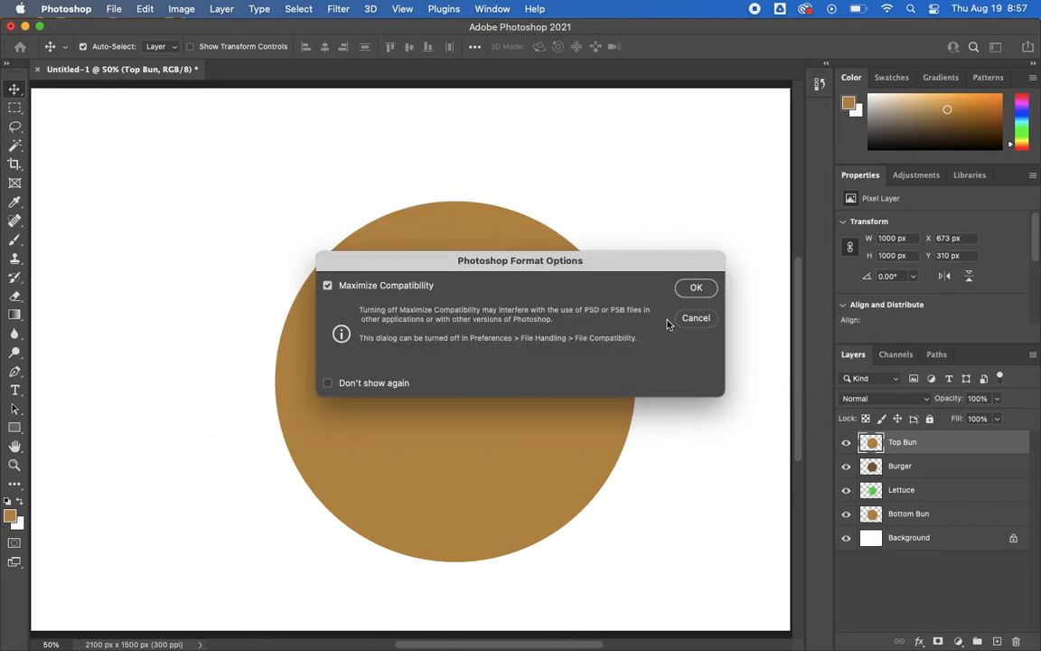
pyautogui.moveTo(564, 262); pyautogui.dragTo(521, 208)
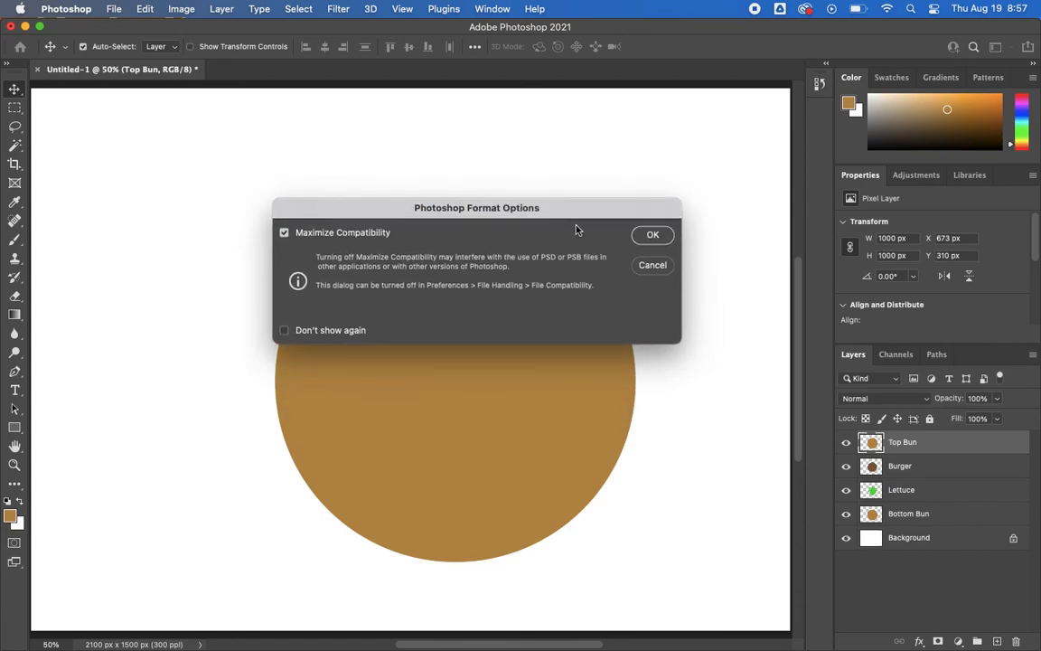
pyautogui.click(654, 235)
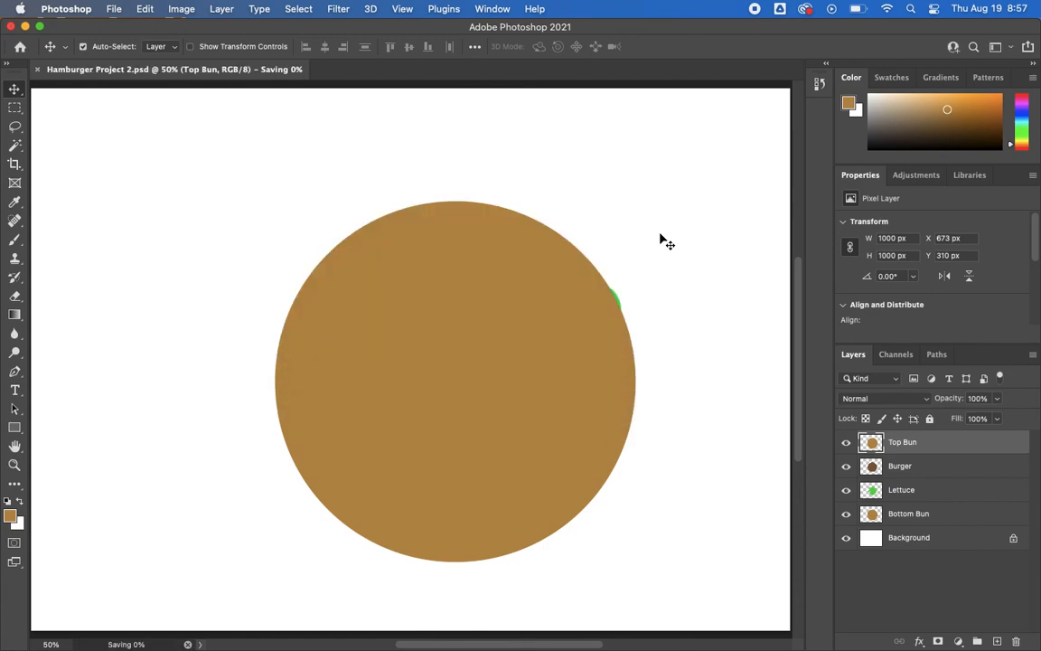